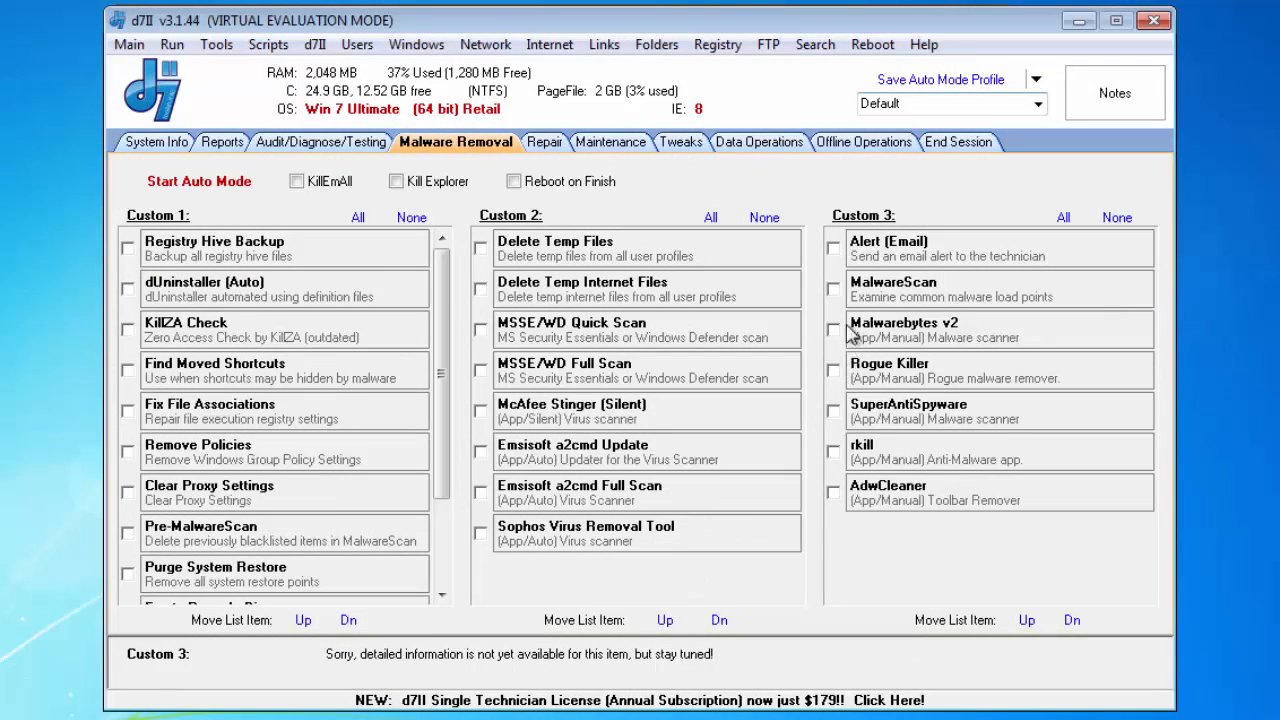
# Step: Run BootSafe to view its reboot modes, and close it without making any modifications
pyautogui.click(858, 50)
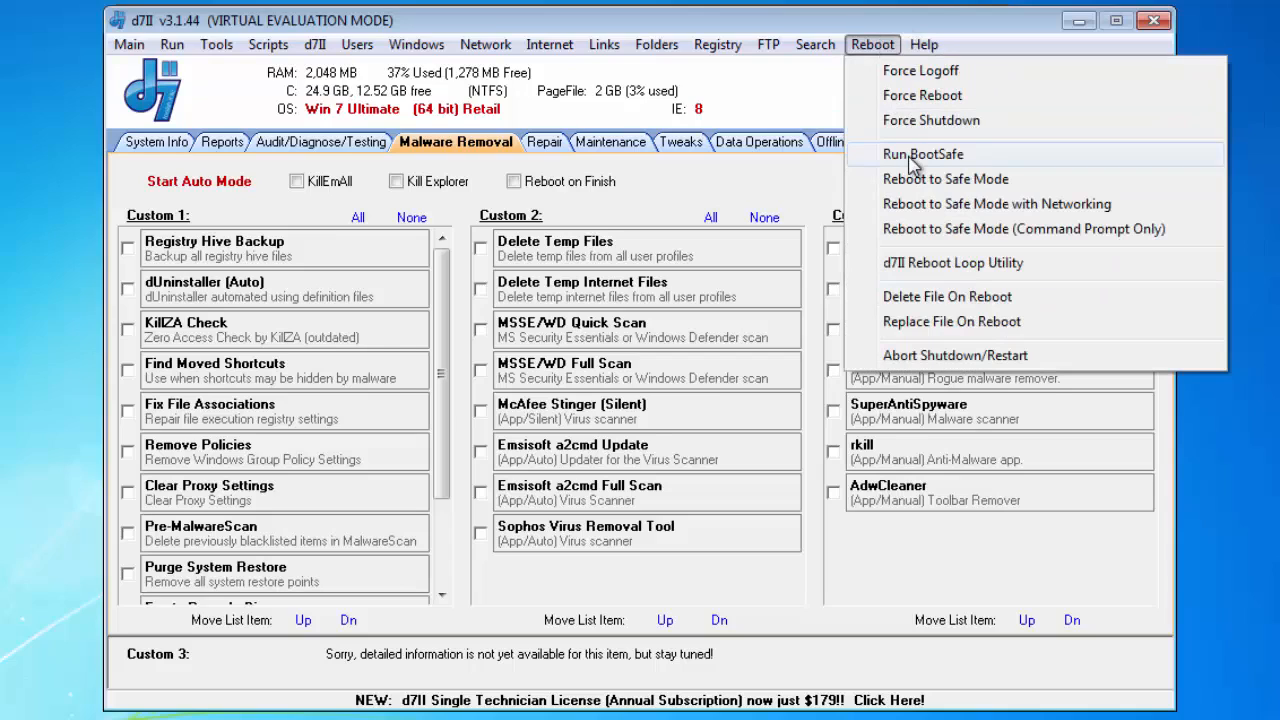
pyautogui.click(912, 158)
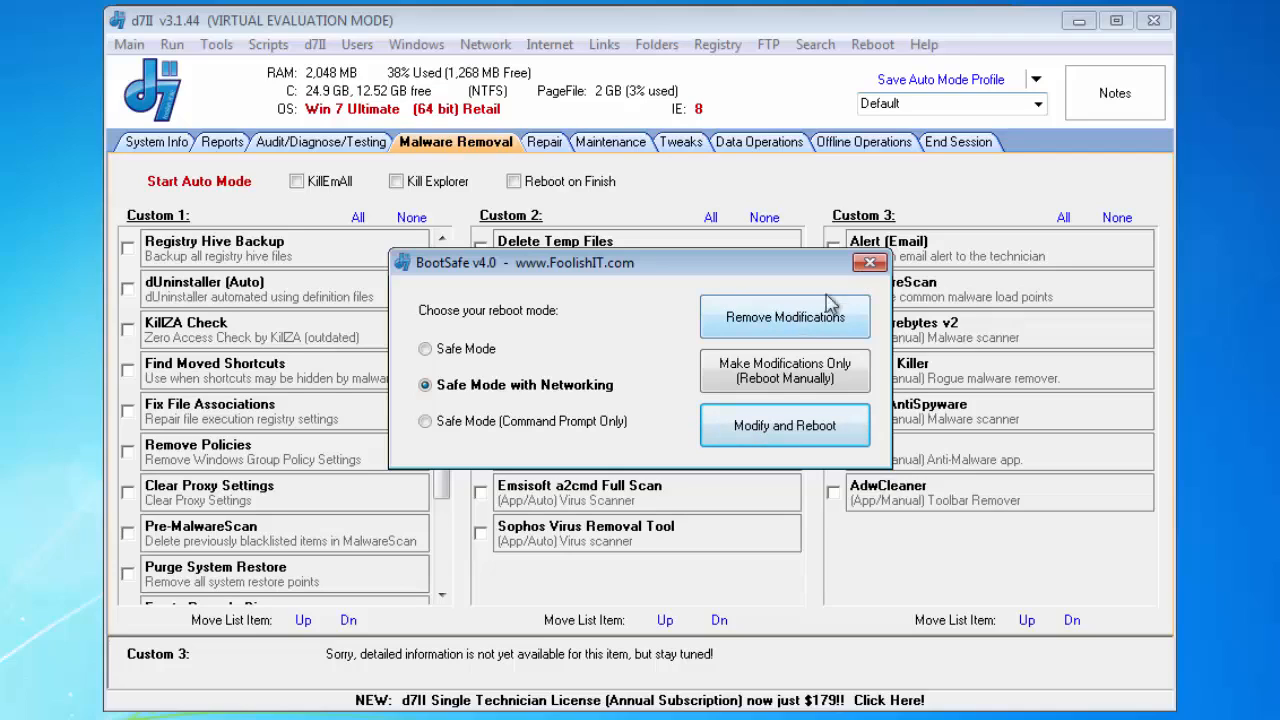
pyautogui.click(868, 263)
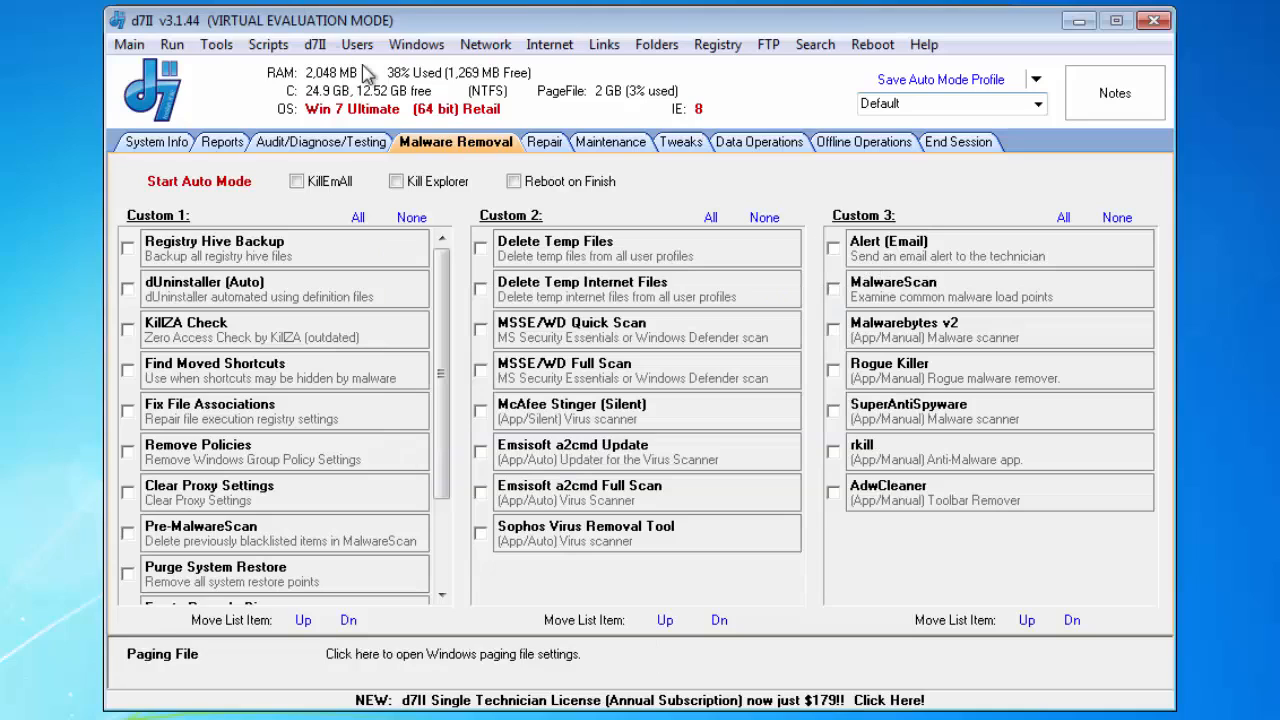
# Step: Open the custom apps configuration and search all d7II functions for "reboot"
pyautogui.click(131, 48)
pyautogui.click(152, 73)
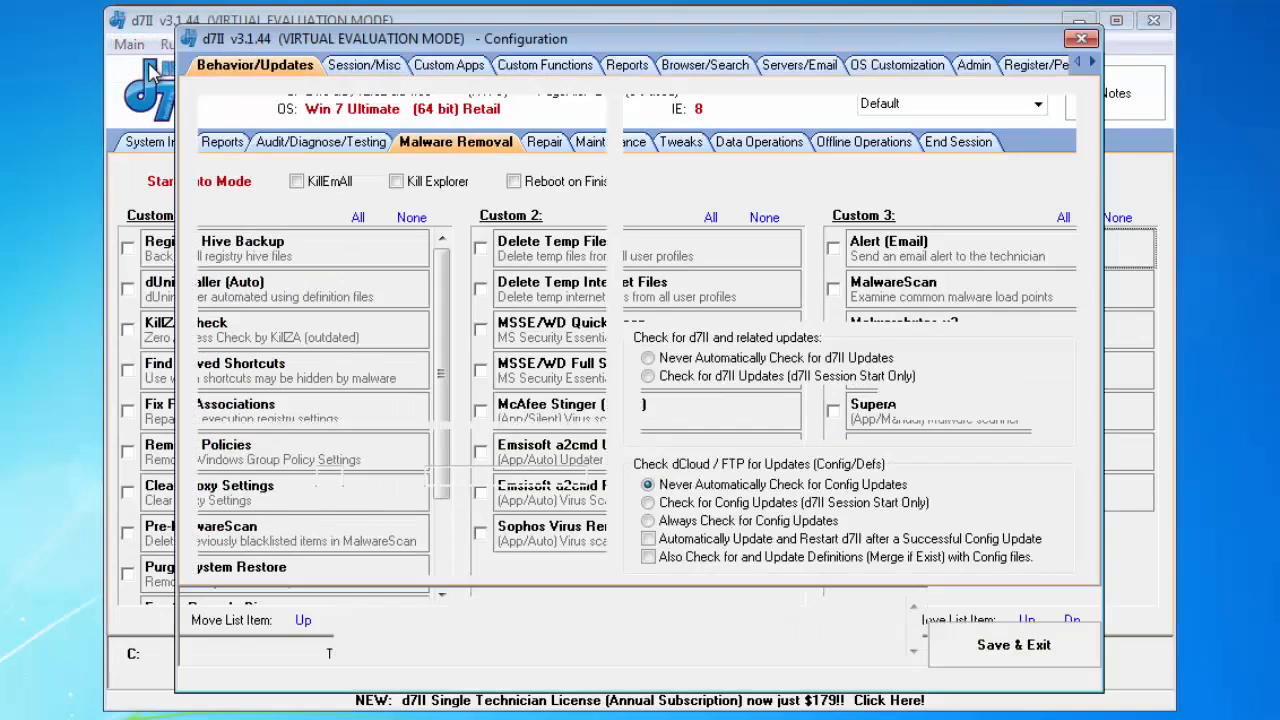
pyautogui.click(470, 66)
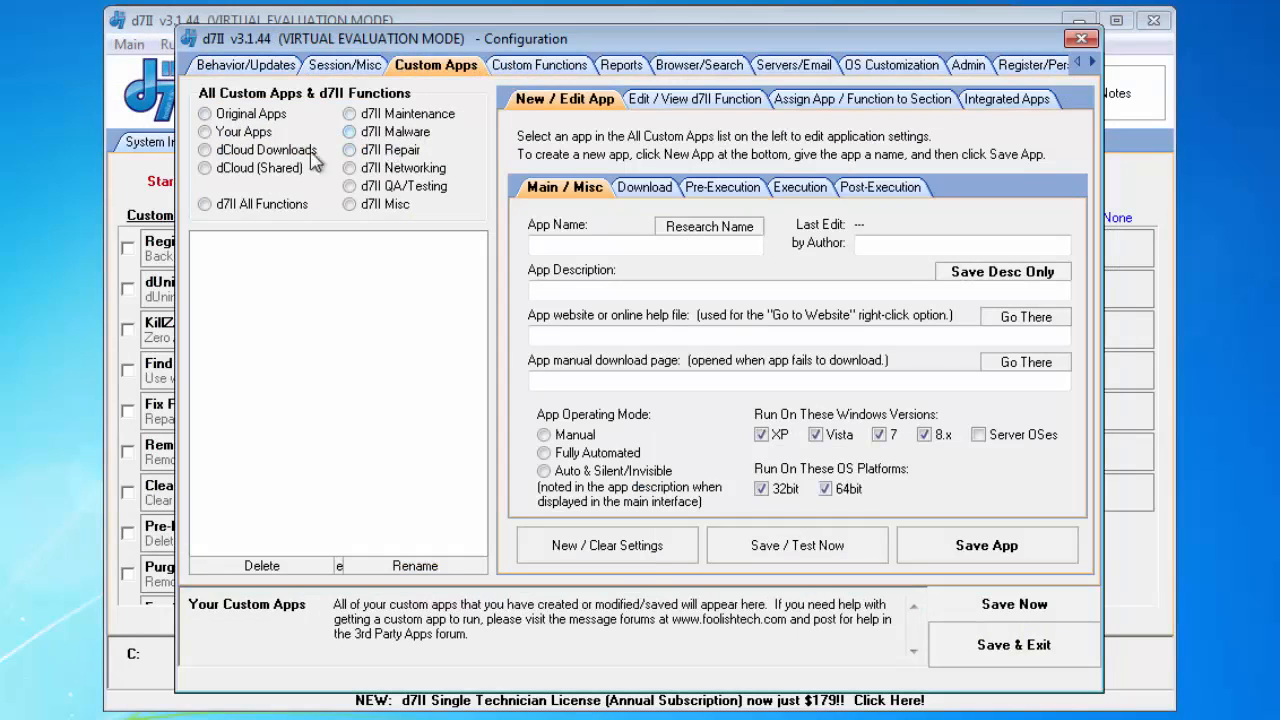
pyautogui.click(275, 204)
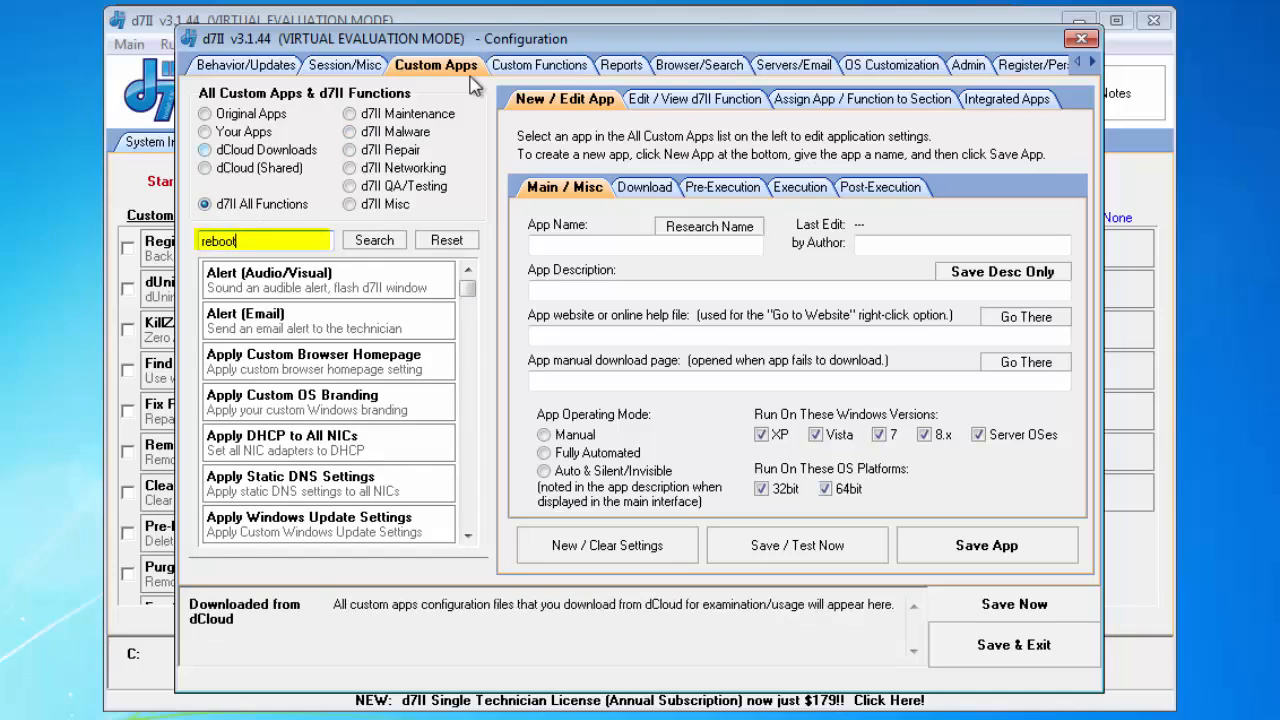
pyautogui.press('Return')
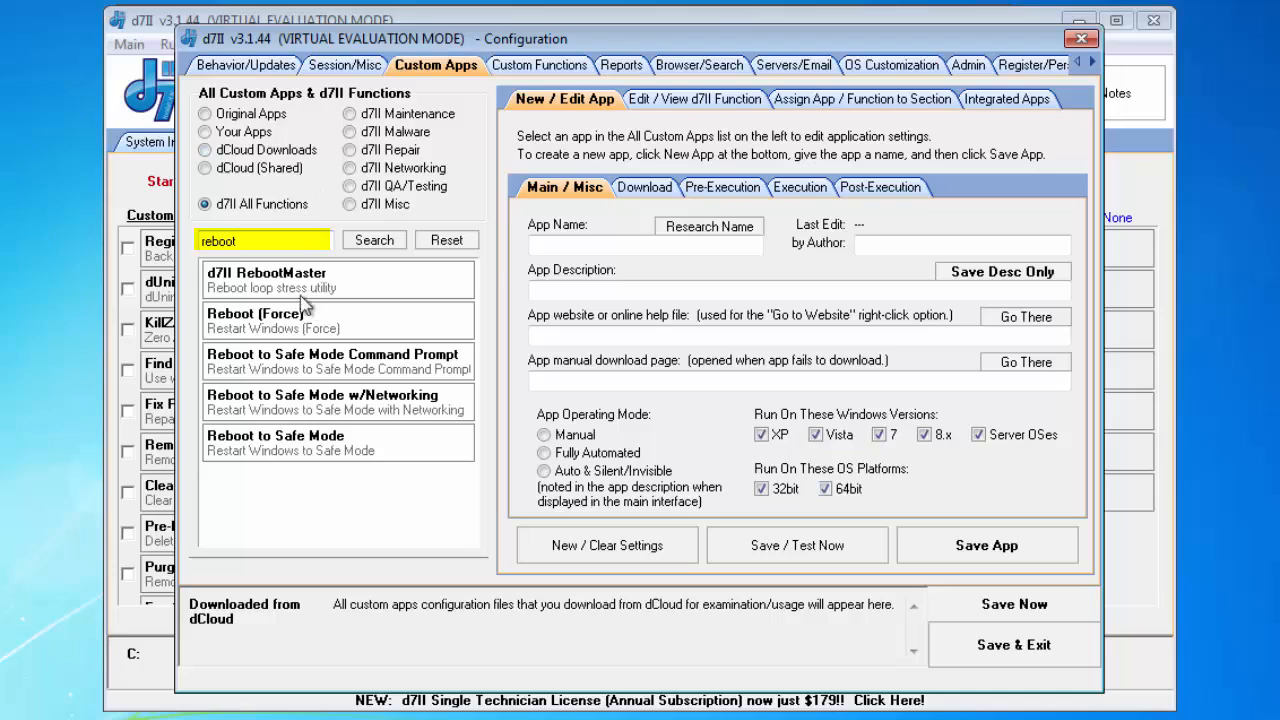
# Step: Review the function details of Reboot (Force) and the three Reboot to Safe Mode variants
pyautogui.click(303, 331)
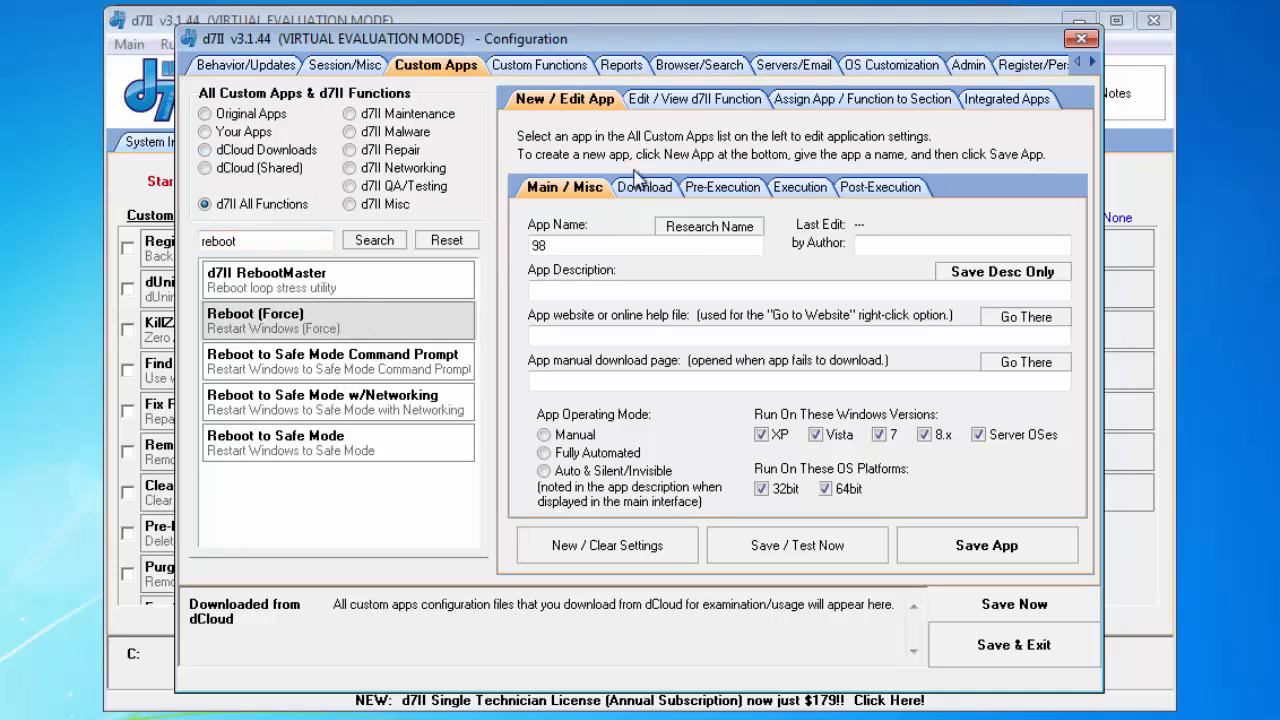
pyautogui.click(668, 100)
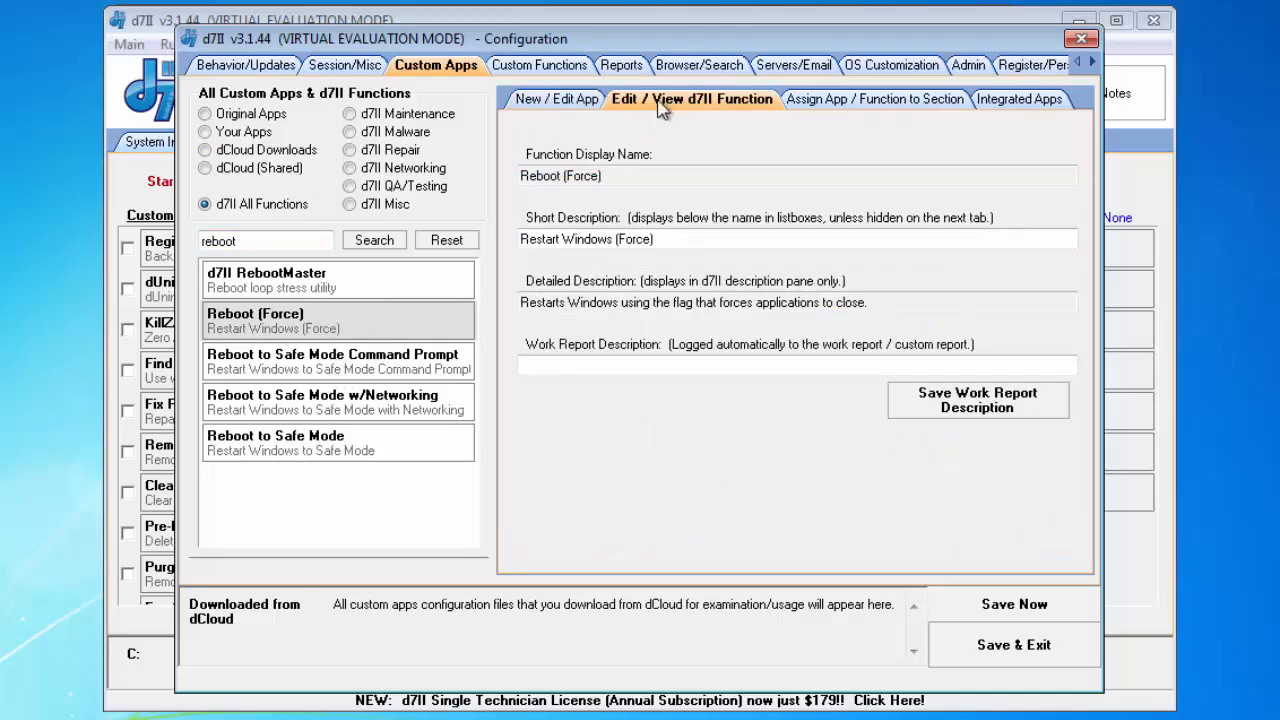
pyautogui.click(315, 372)
pyautogui.click(330, 418)
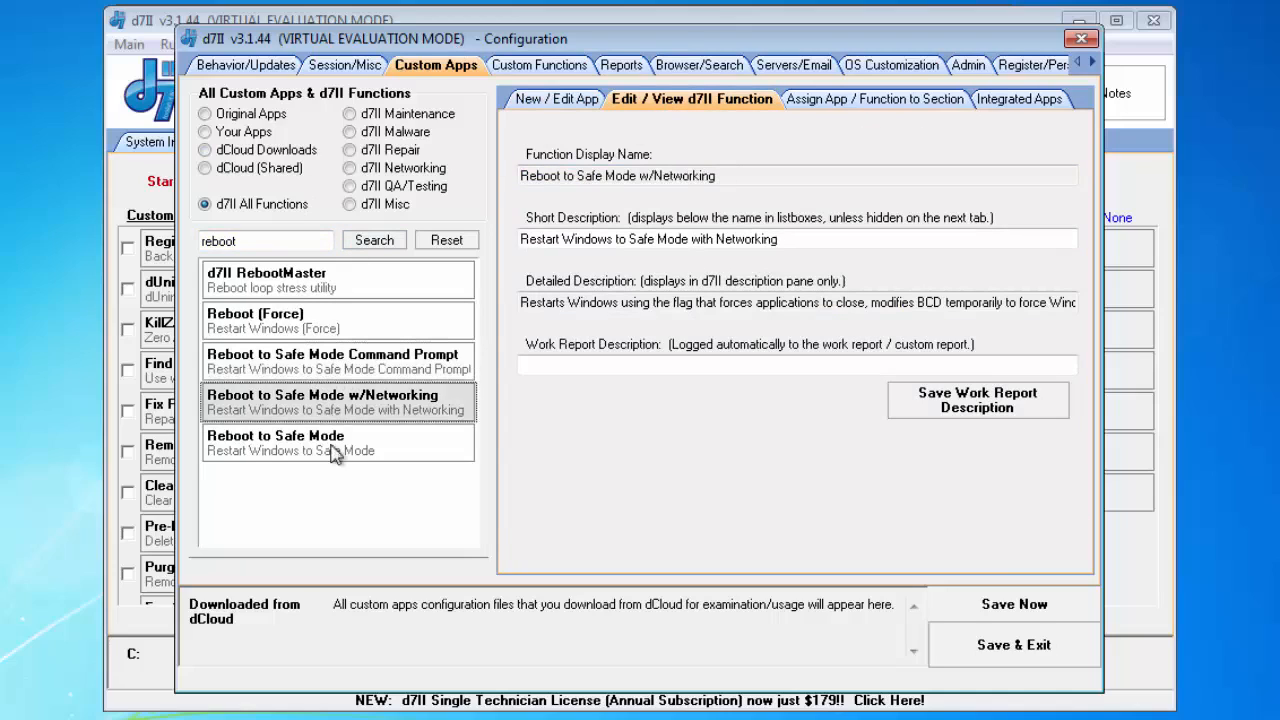
pyautogui.click(337, 449)
# Step: Show the apps and functions assigned to the Malware Custom 2 section
pyautogui.click(414, 420)
pyautogui.click(810, 100)
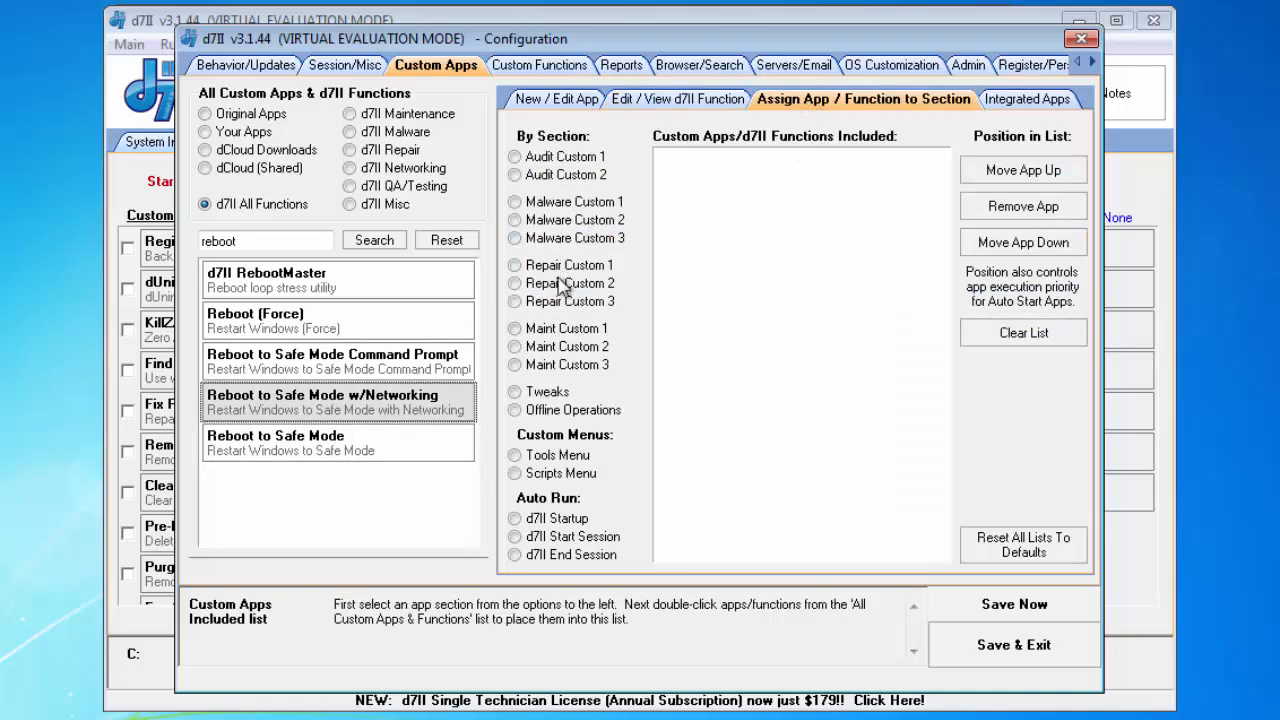
pyautogui.click(560, 222)
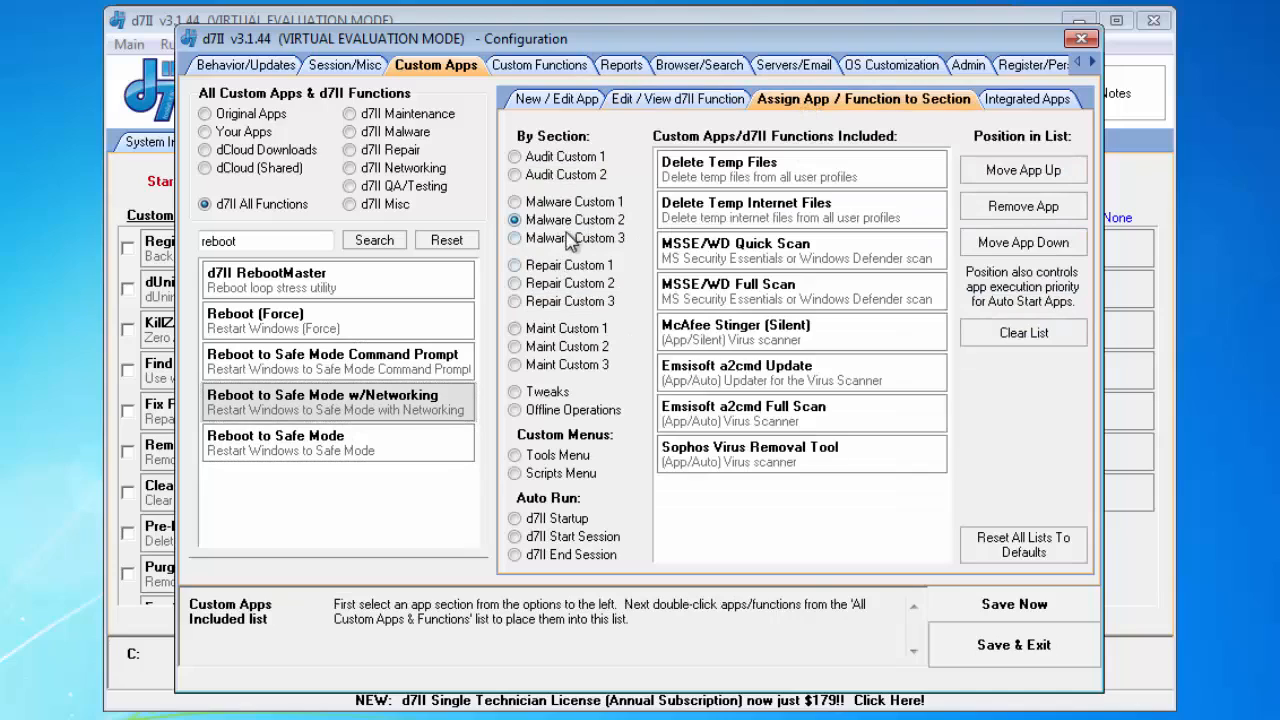
# Step: Add Reboot to Safe Mode w/Networking to Malware Custom 2 and place it directly below Delete Temp Internet Files
pyautogui.doubleClick(395, 405)
pyautogui.click(1005, 188)
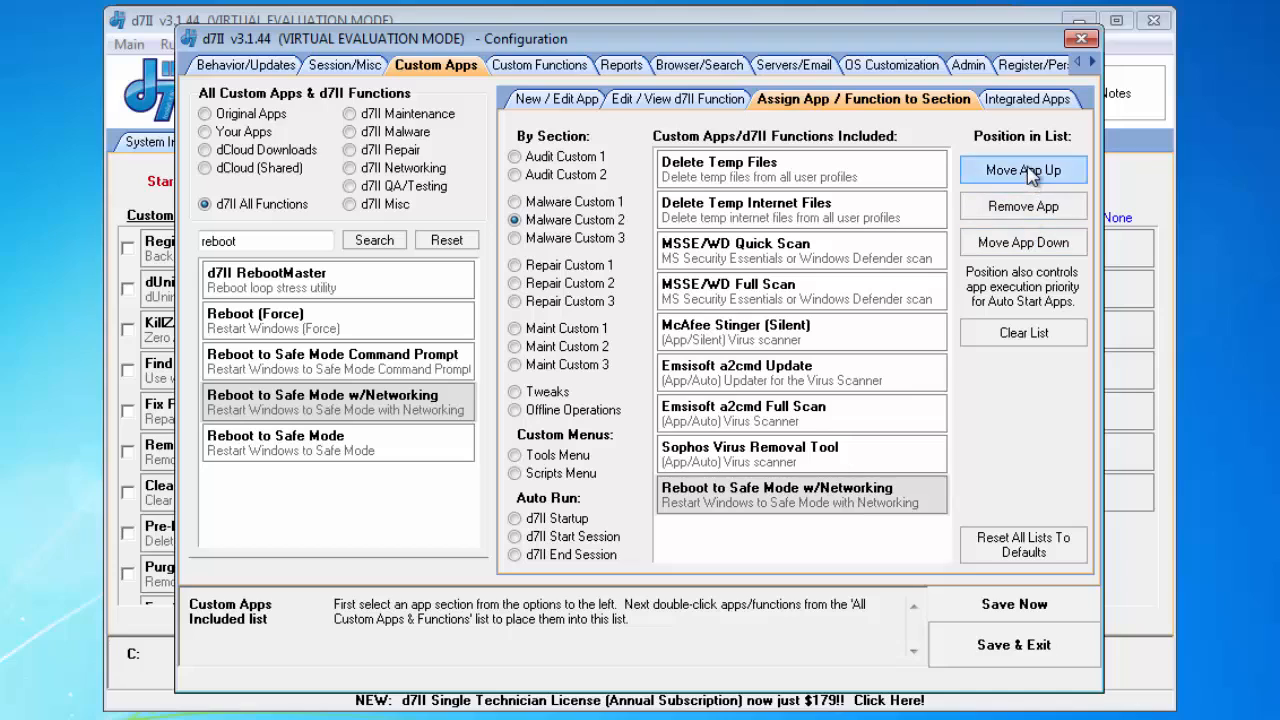
pyautogui.click(1030, 172)
pyautogui.click(1030, 172)
pyautogui.click(1030, 172)
pyautogui.click(1030, 172)
pyautogui.click(1030, 172)
pyautogui.click(1030, 172)
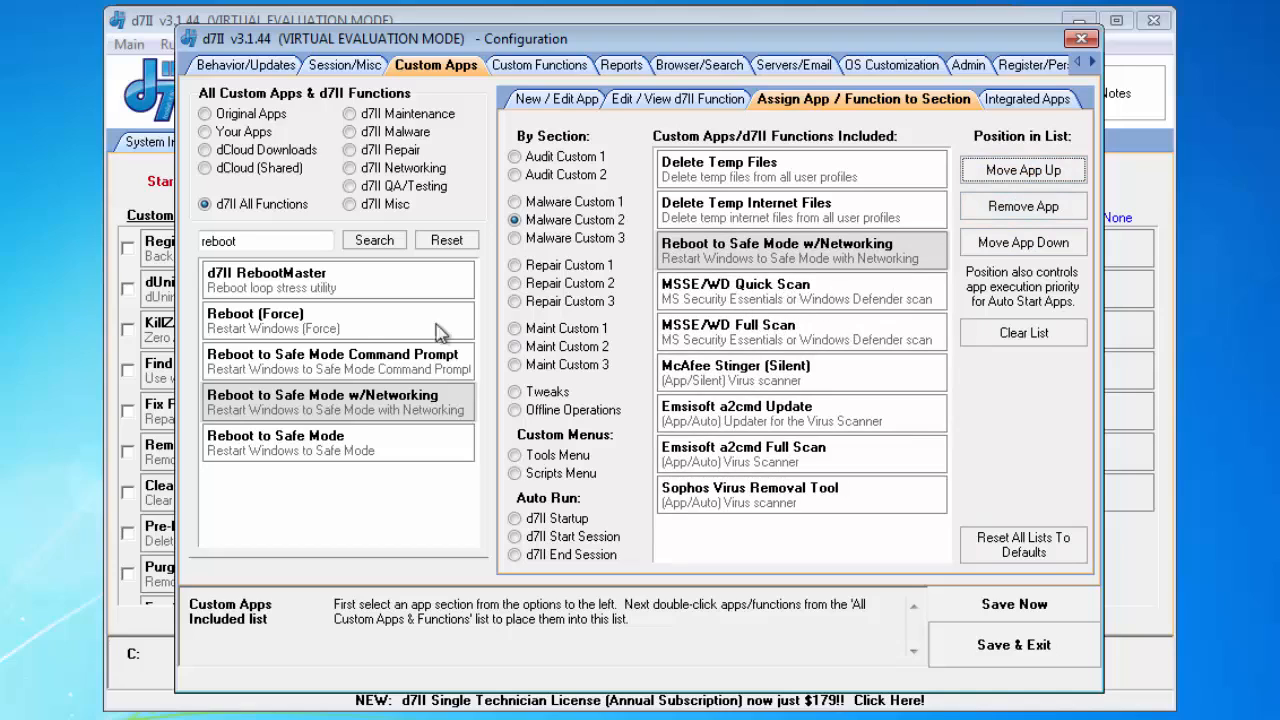
# Step: Try adding Reboot (Force) to Malware Custom 2 directly below MSSE/WD Quick Scan, and remove it again
pyautogui.click(334, 334)
pyautogui.doubleClick(338, 322)
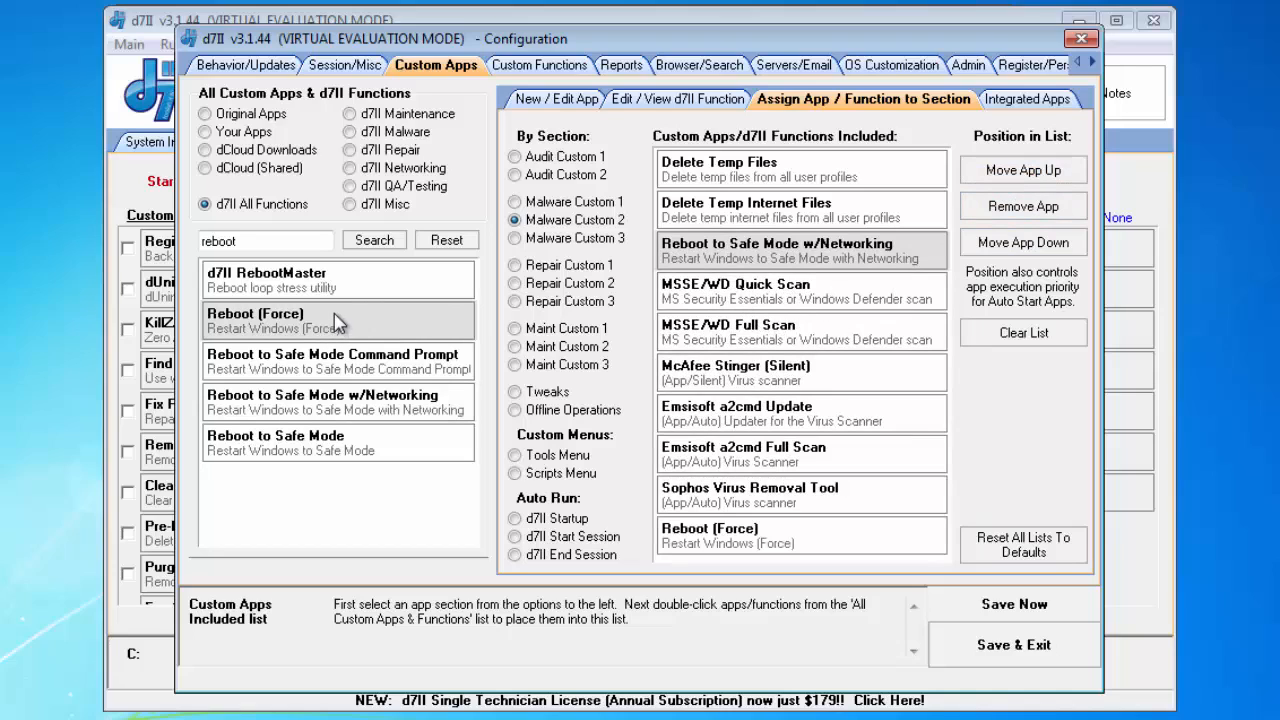
pyautogui.click(816, 550)
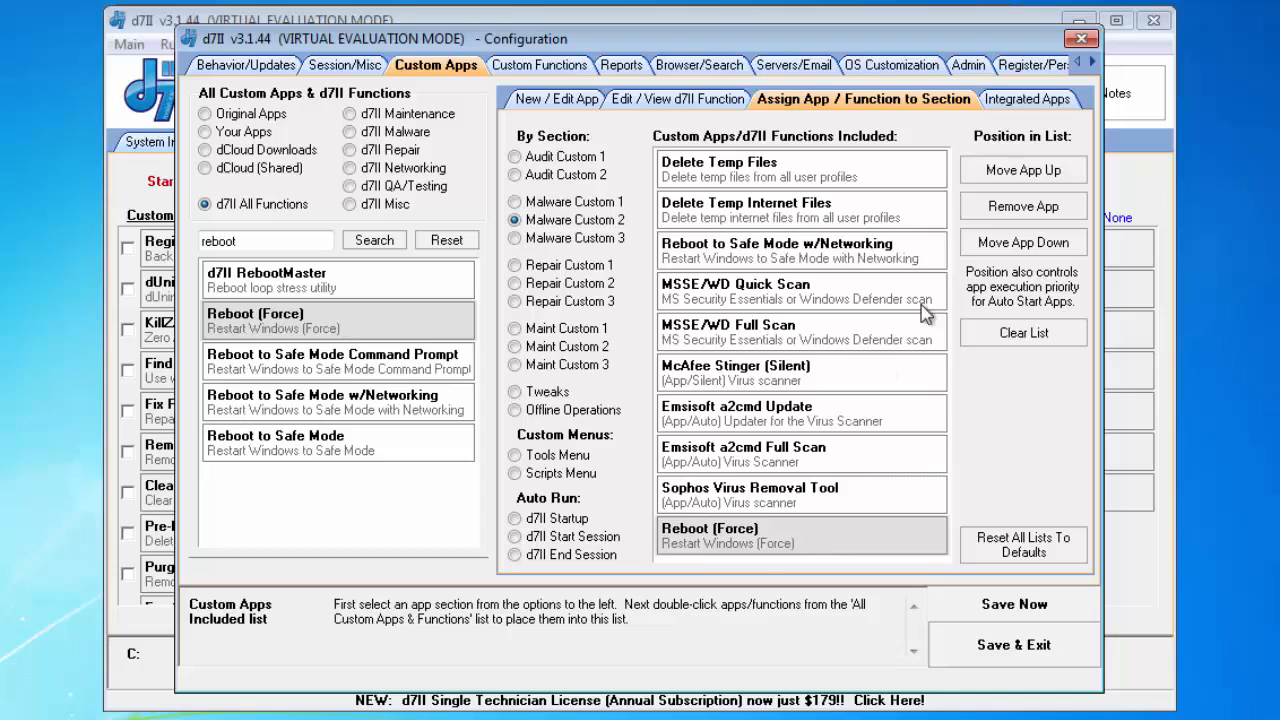
pyautogui.click(1020, 171)
pyautogui.click(1020, 171)
pyautogui.click(1020, 171)
pyautogui.click(1020, 171)
pyautogui.click(1020, 171)
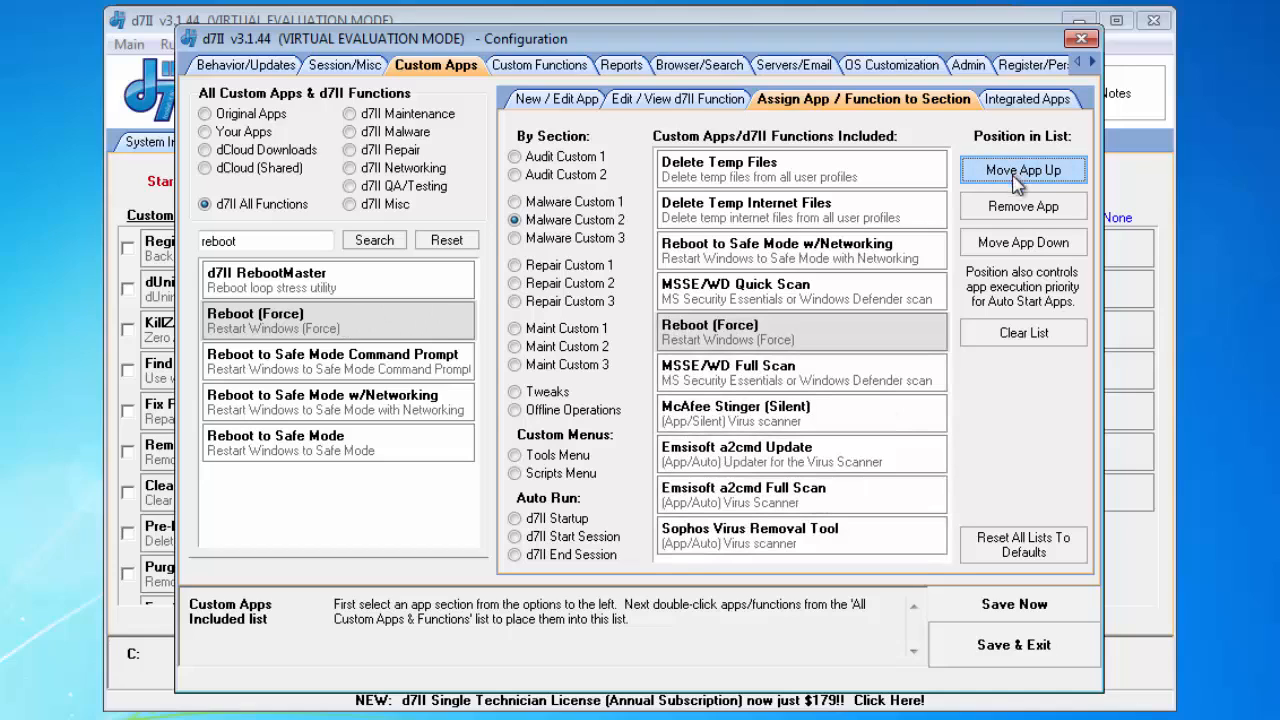
pyautogui.click(1022, 206)
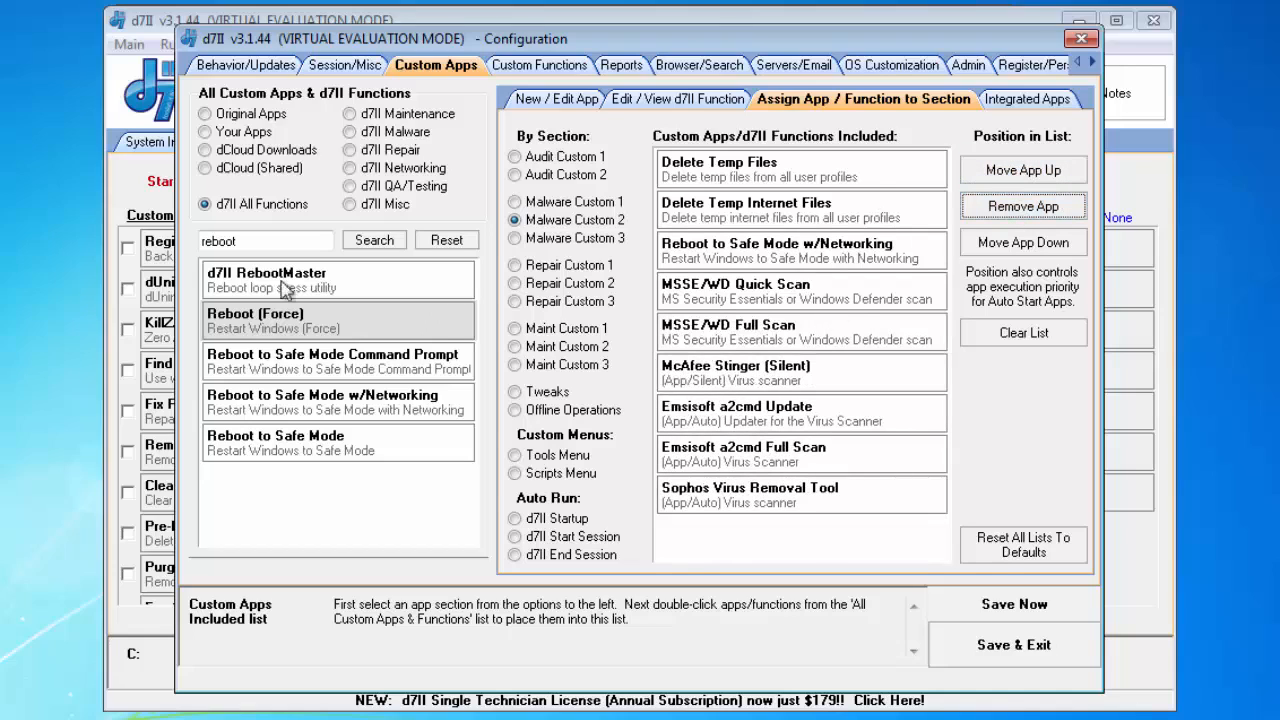
# Step: Add Reboot (Force) to Malware Custom 2 and place it directly below MSSE/WD Full Scan
pyautogui.doubleClick(366, 334)
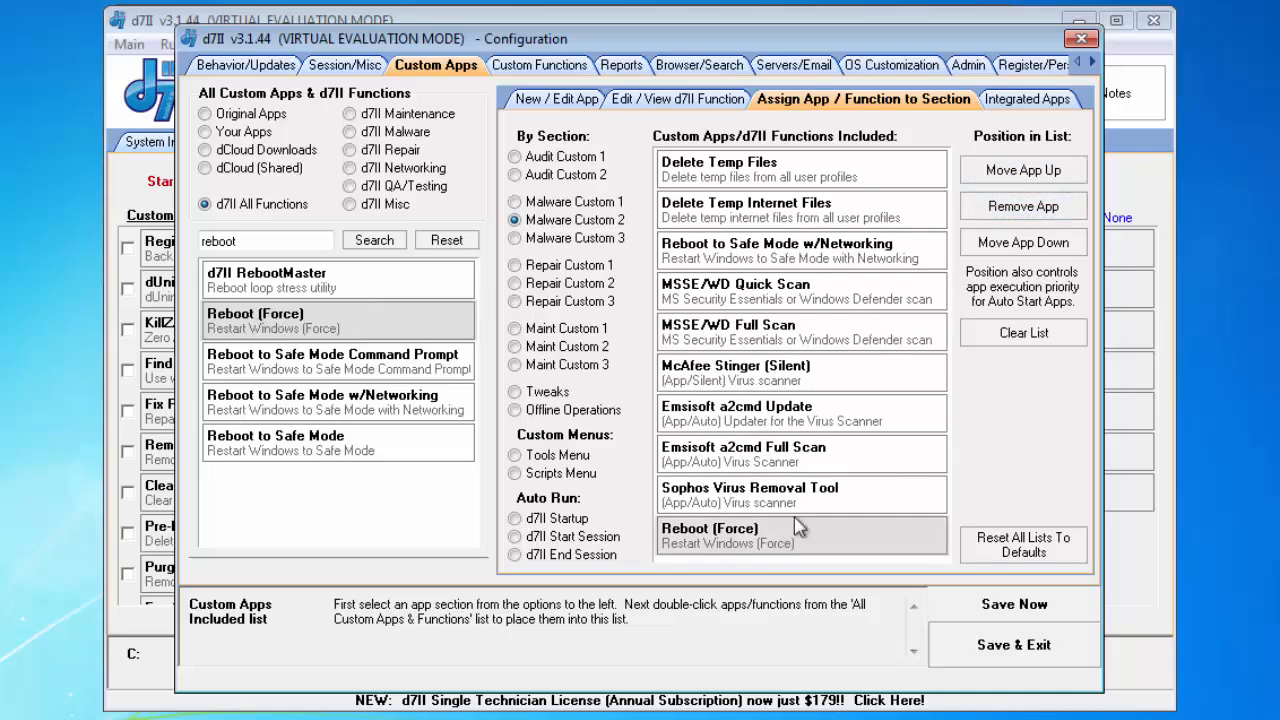
pyautogui.click(1033, 173)
pyautogui.click(1033, 173)
pyautogui.click(1033, 173)
pyautogui.click(1033, 173)
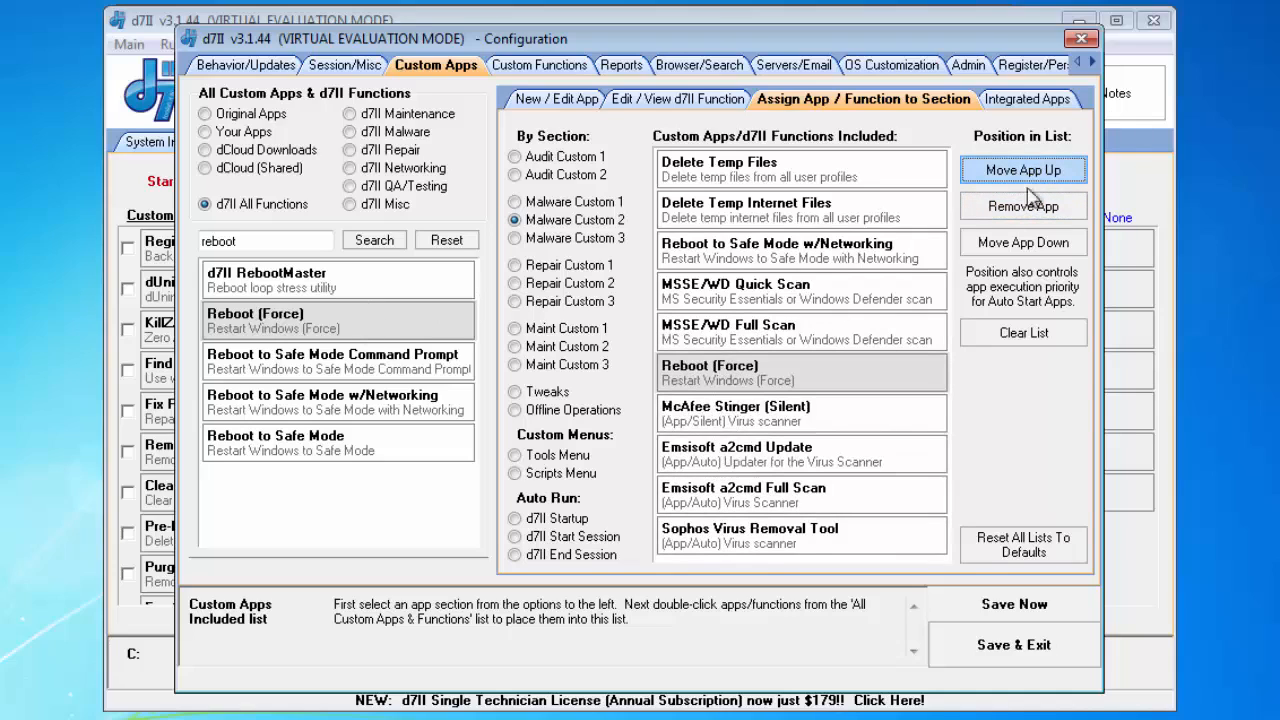
pyautogui.click(770, 265)
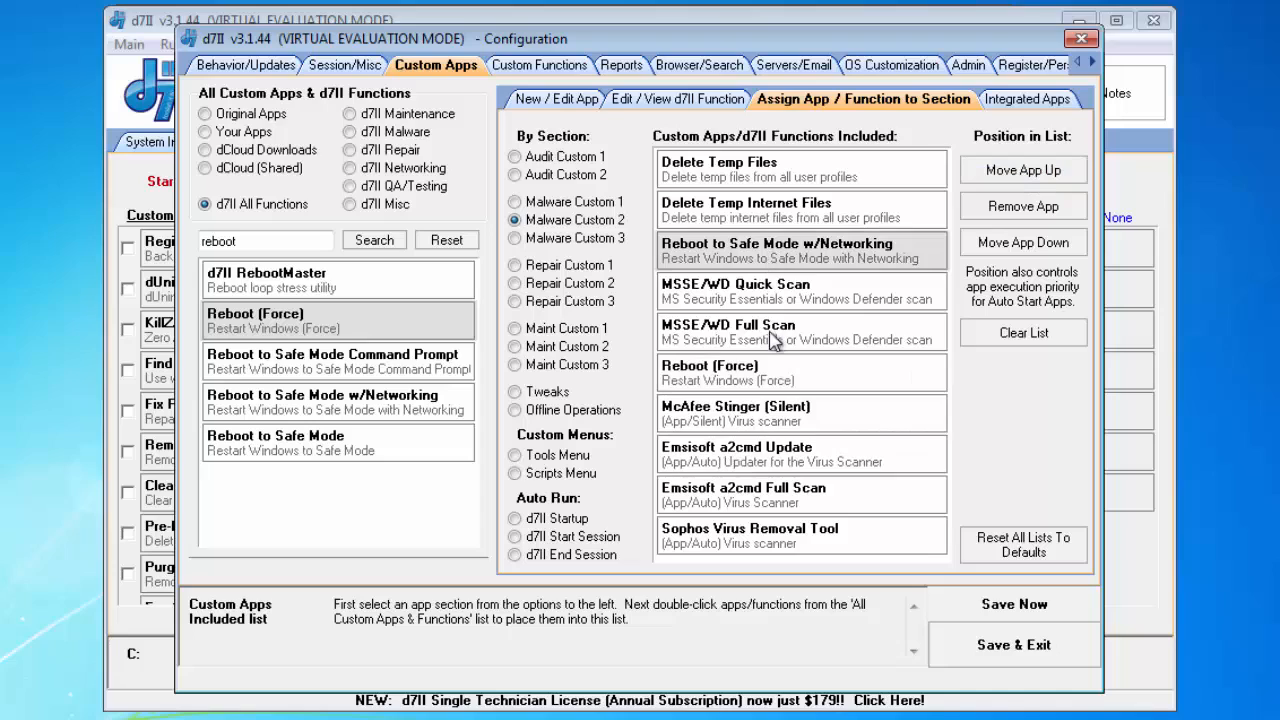
pyautogui.click(778, 375)
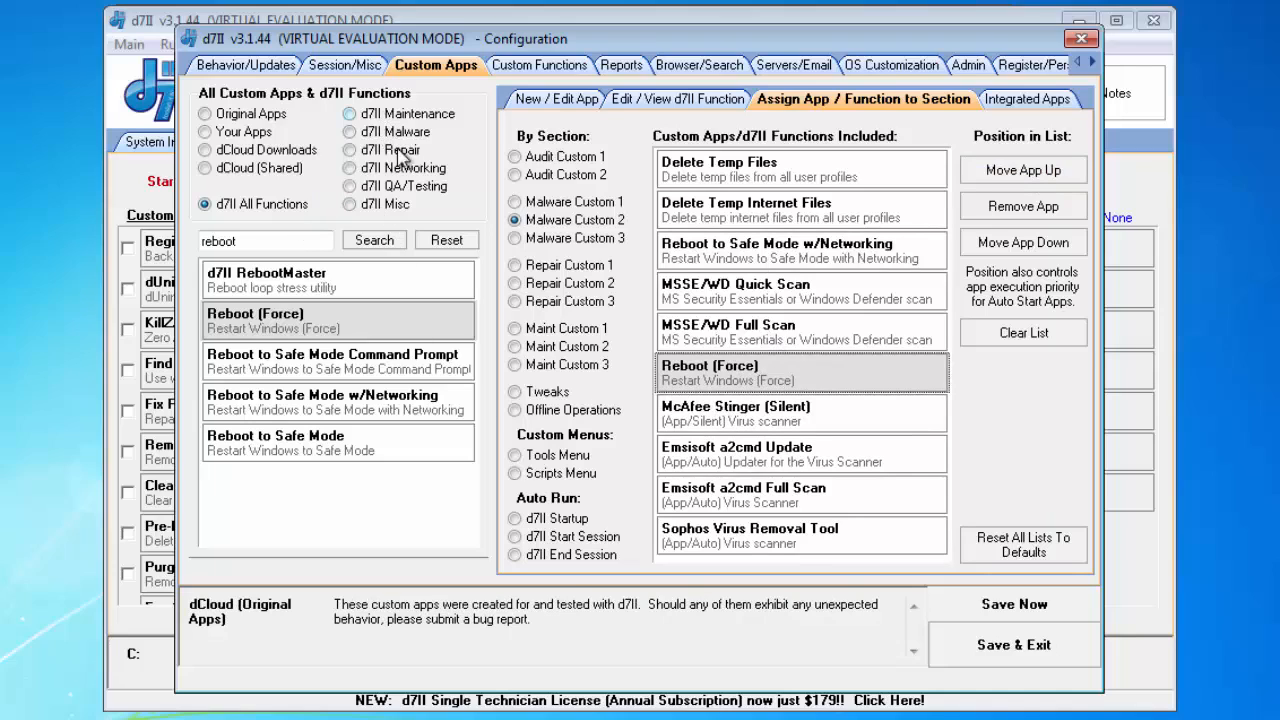
# Step: Add Safe Mode w/Net Mod from the d7II Malware functions to Malware Custom 2
pyautogui.click(349, 131)
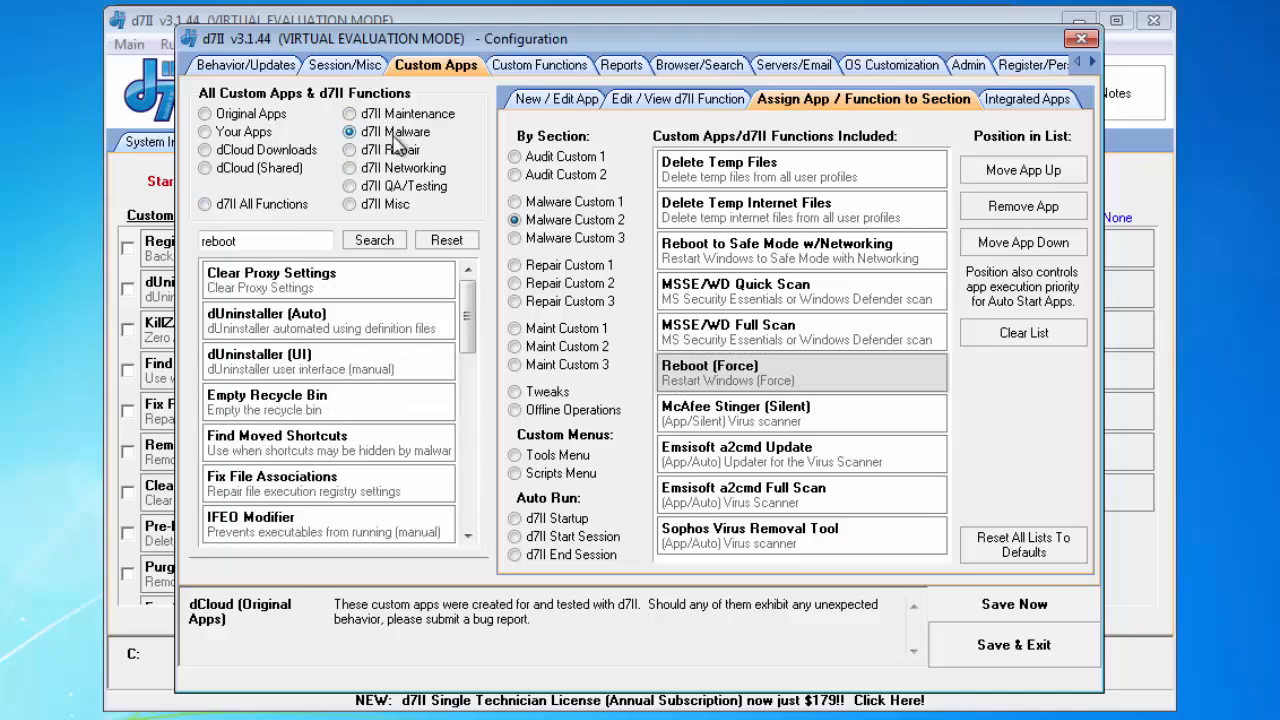
pyautogui.moveTo(471, 300); pyautogui.dragTo(441, 500)
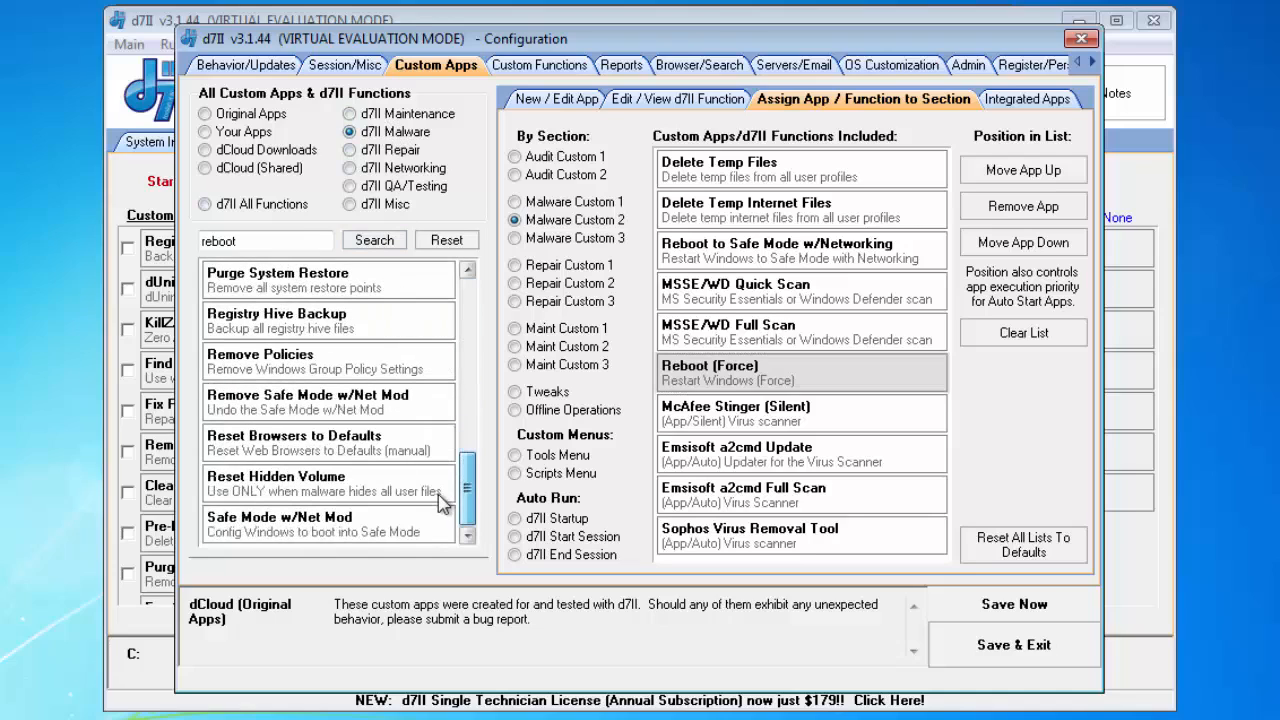
pyautogui.click(330, 534)
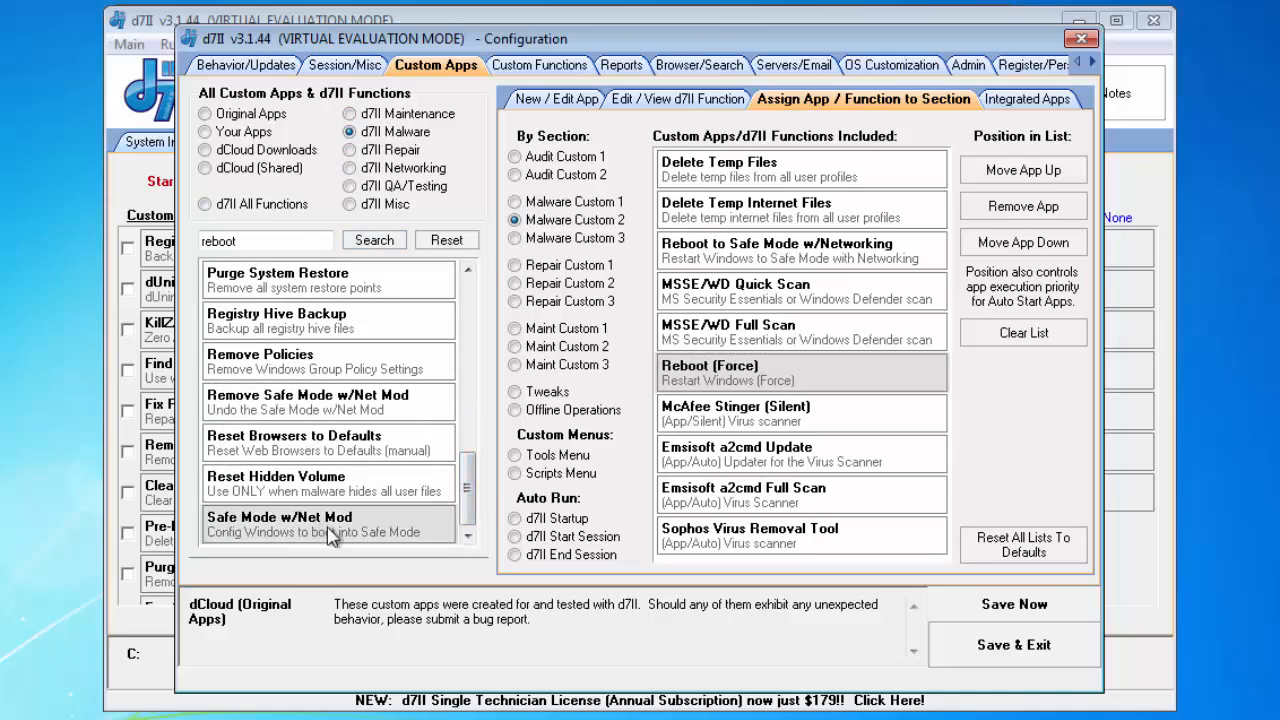
pyautogui.doubleClick(330, 534)
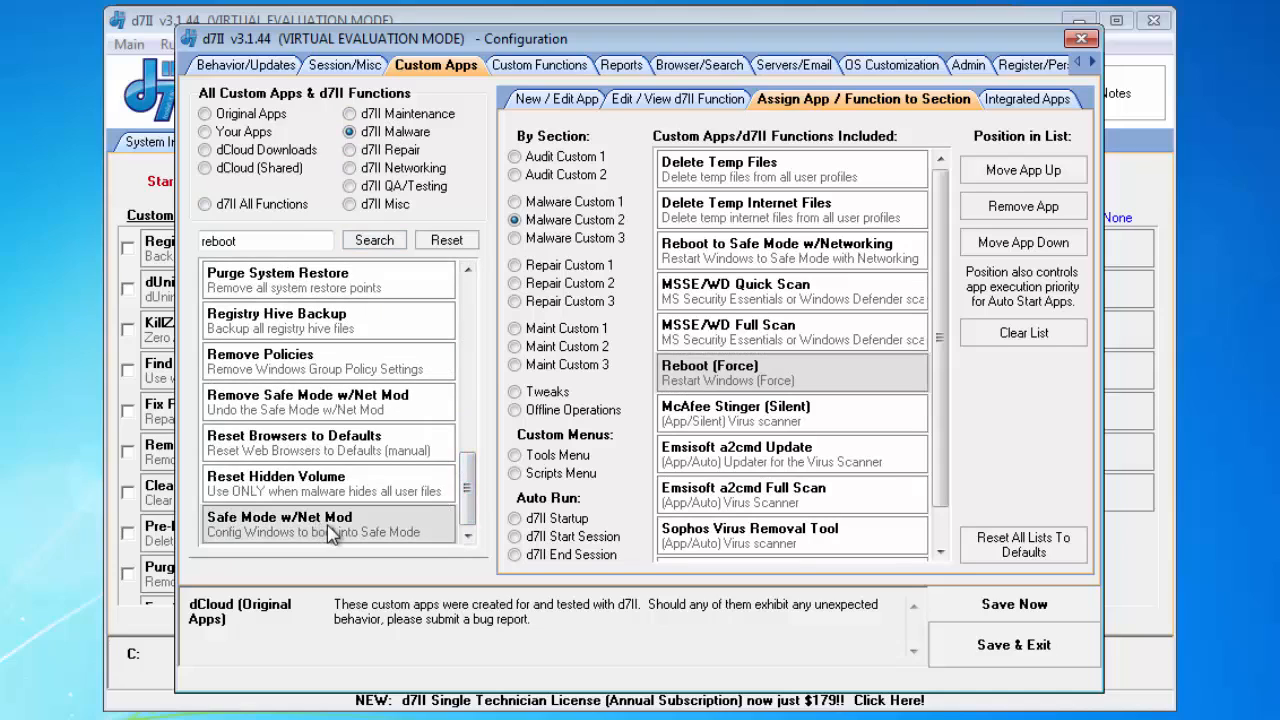
# Step: Move Safe Mode w/Net Mod up in Malware Custom 2 to directly below Delete Temp Internet Files
pyautogui.moveTo(946, 420); pyautogui.dragTo(948, 534)
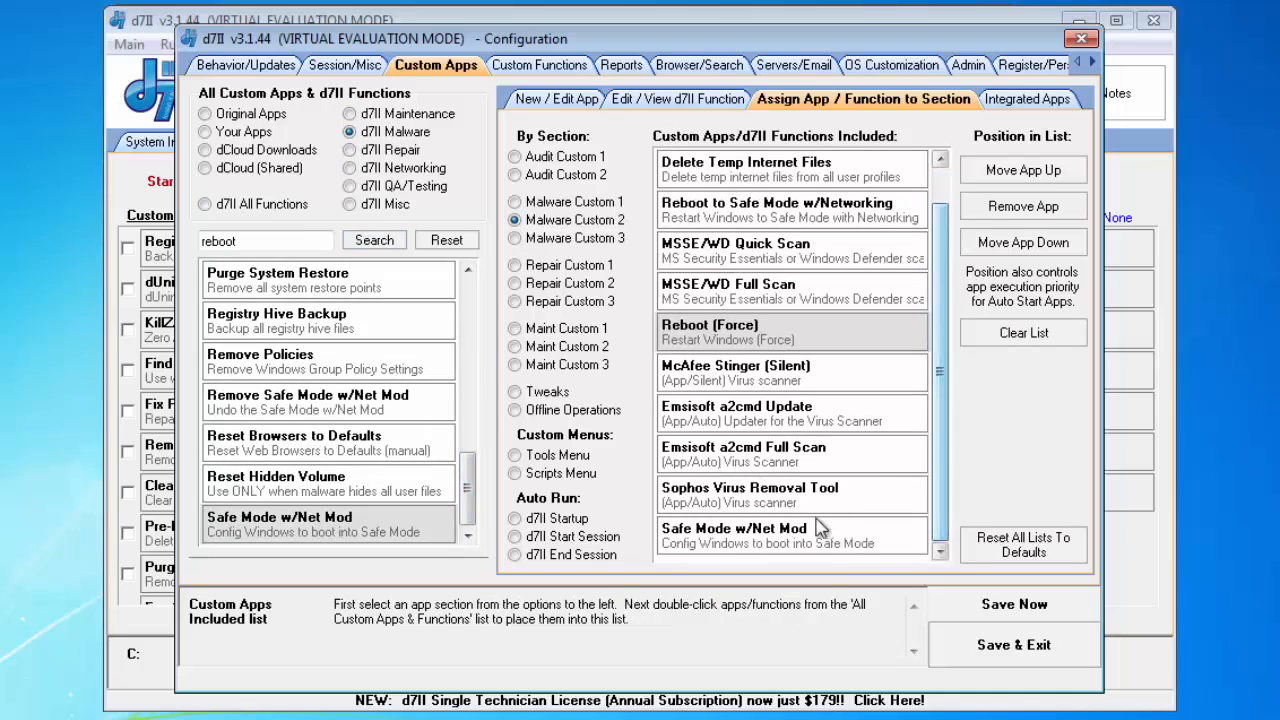
pyautogui.click(822, 535)
pyautogui.click(1006, 178)
pyautogui.click(1006, 178)
pyautogui.click(1006, 178)
pyautogui.click(1006, 178)
pyautogui.click(1006, 178)
pyautogui.click(1006, 178)
pyautogui.click(1006, 178)
pyautogui.click(1006, 178)
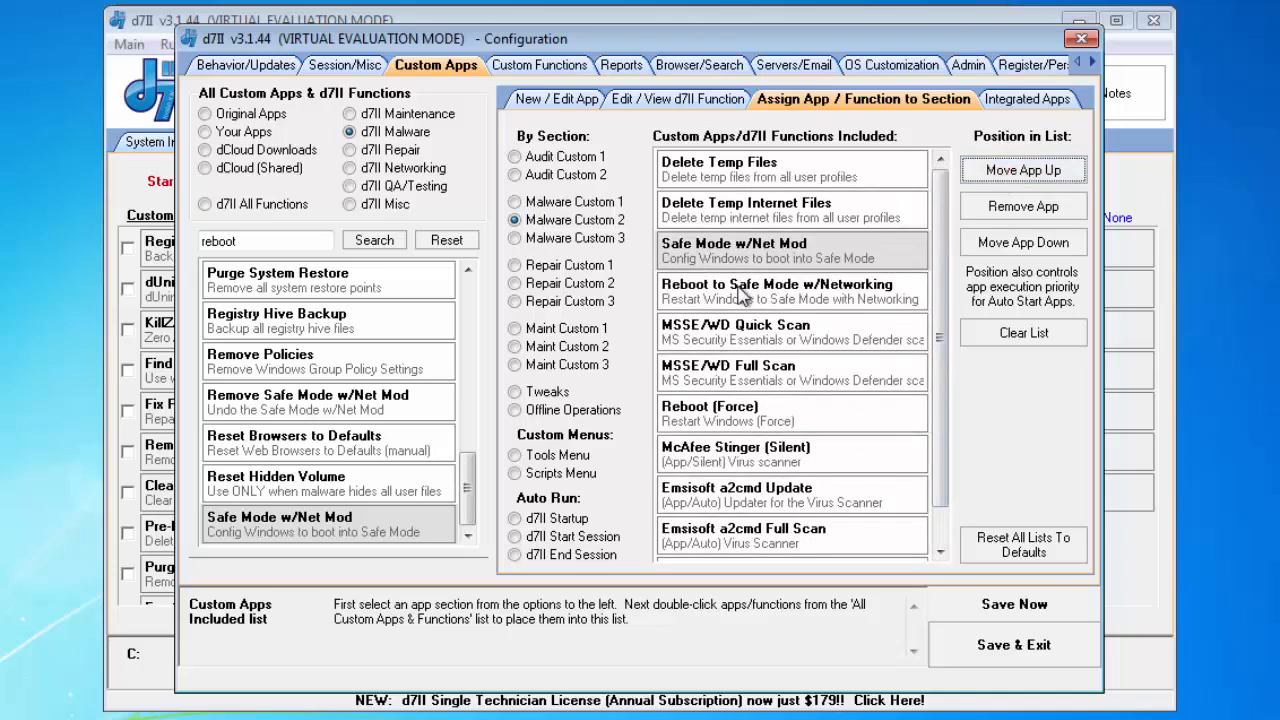
# Step: Remove Reboot to Safe Mode w/Networking and Reboot (Force) from the Malware Custom 2 list
pyautogui.click(738, 298)
pyautogui.click(1015, 210)
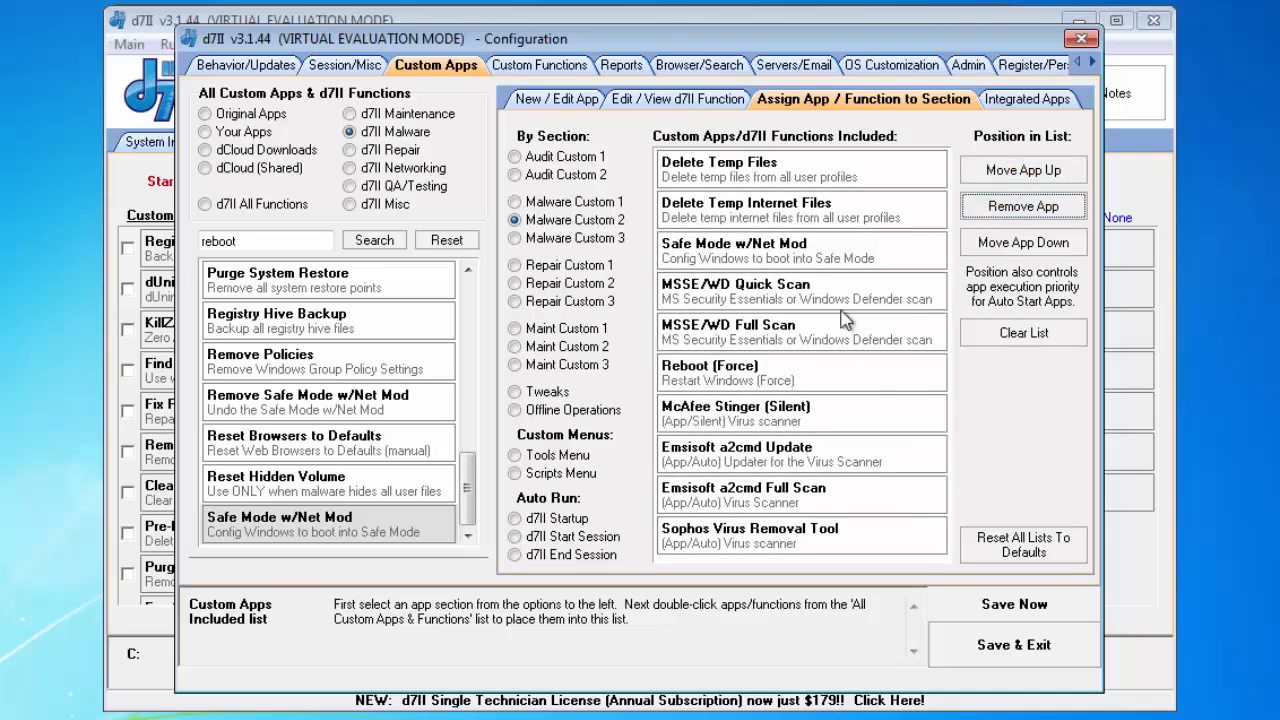
pyautogui.click(782, 256)
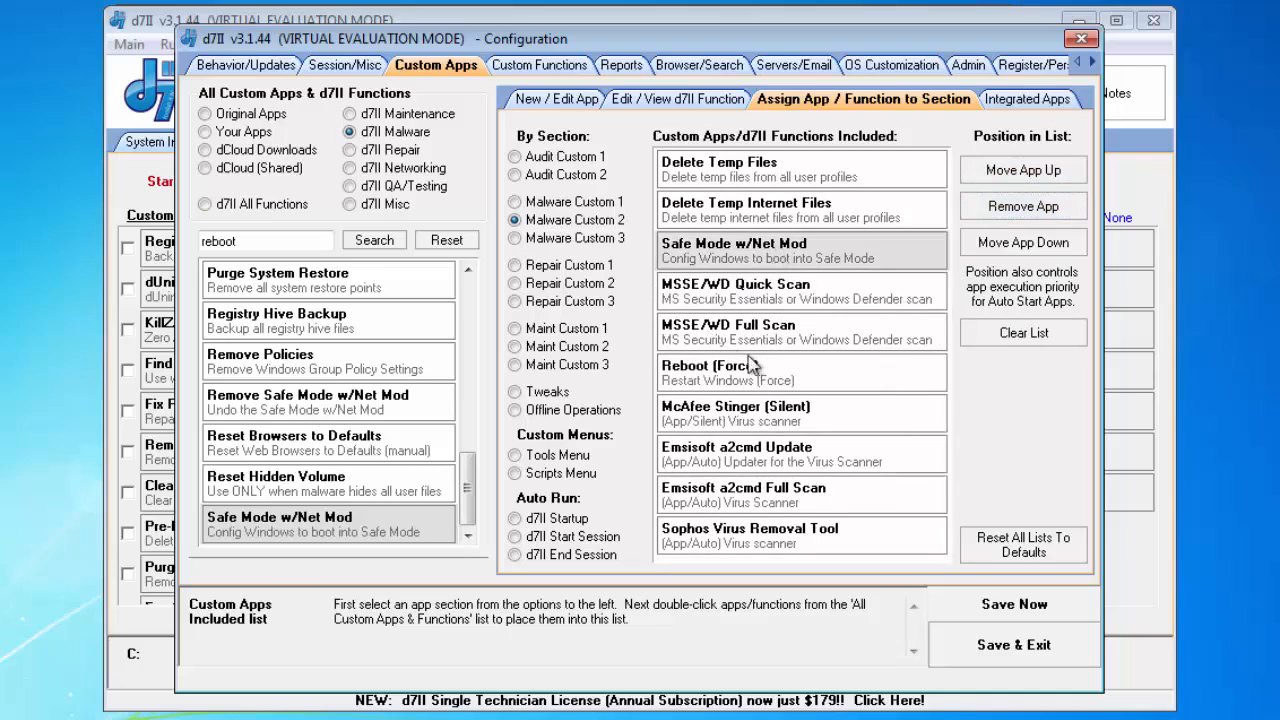
pyautogui.click(770, 377)
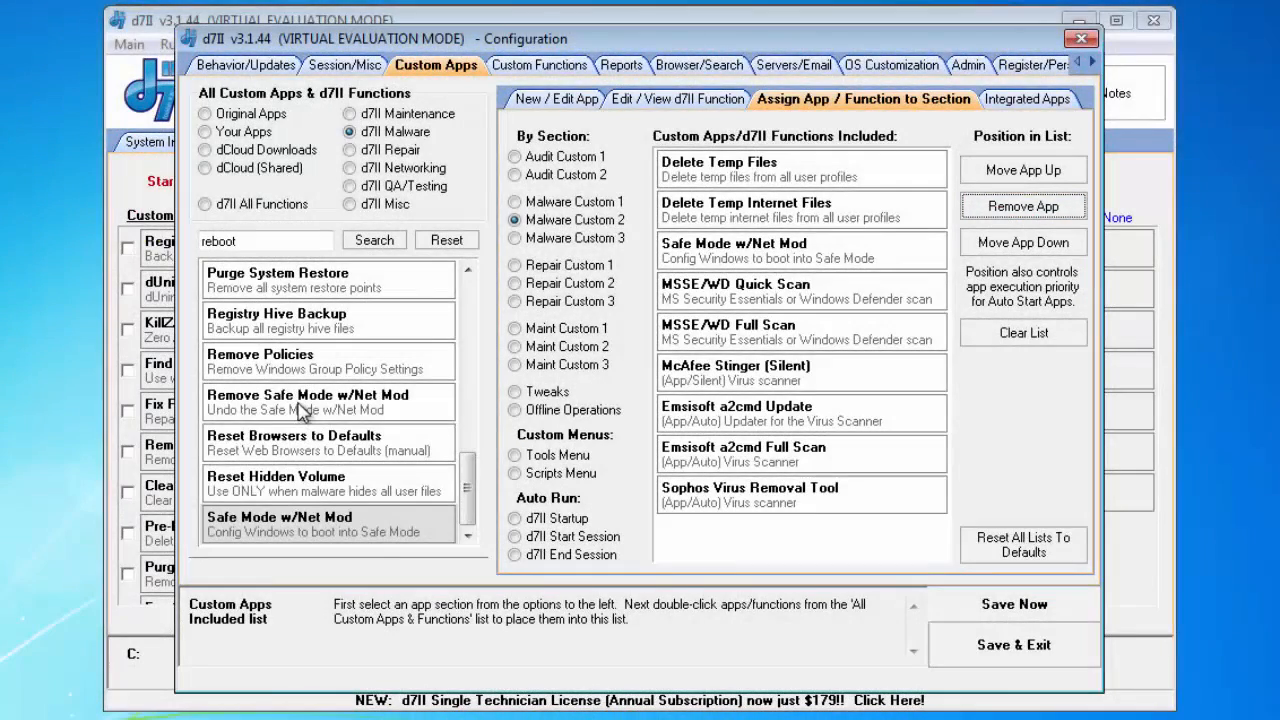
# Step: Add Remove Safe Mode w/Net Mod at the end of Malware Custom 2, and save and exit the configuration
pyautogui.moveTo(303, 410); pyautogui.dragTo(705, 546)
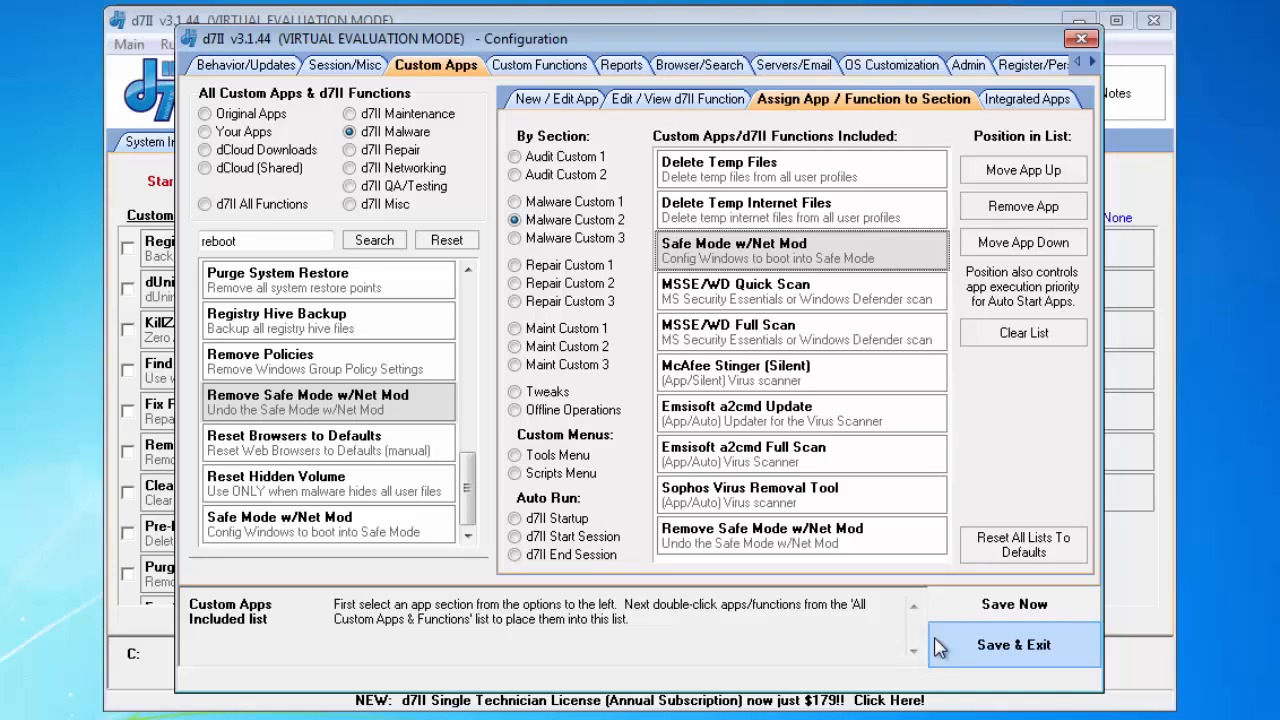
pyautogui.click(956, 648)
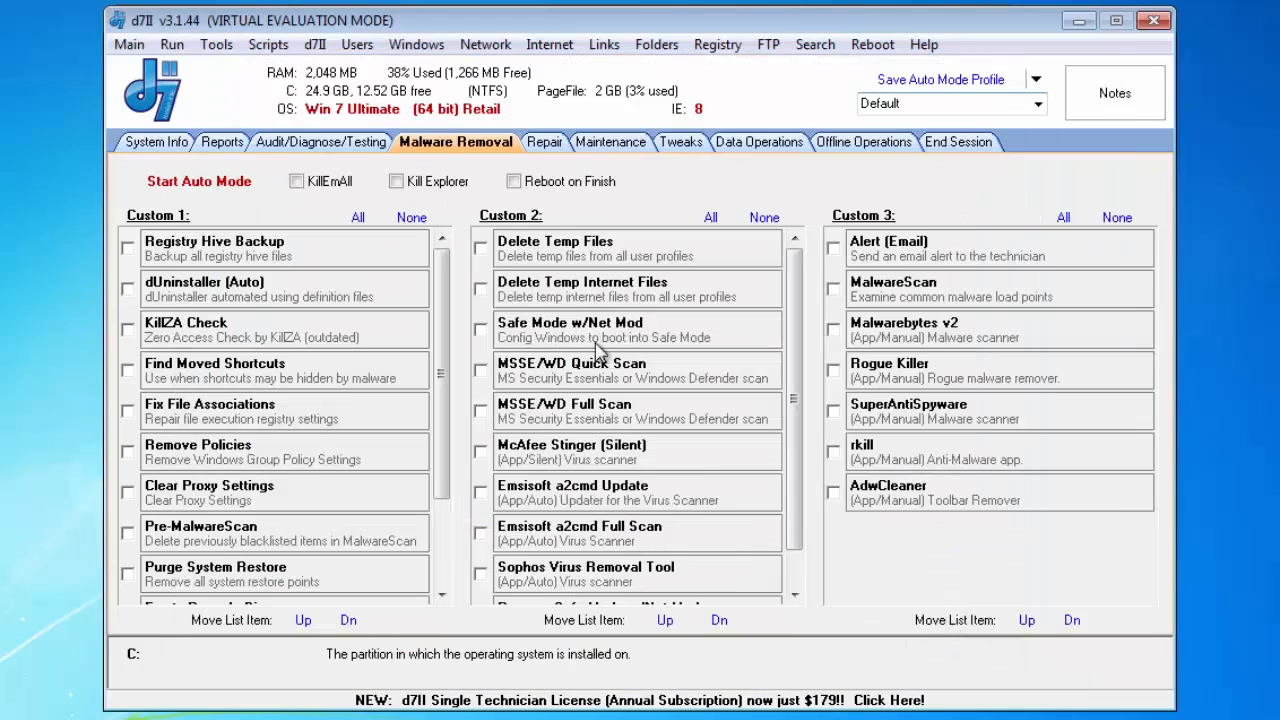
# Step: Check the descriptions of Safe Mode w/Net Mod and Remove Safe Mode w/Net Mod in the Custom 2 malware list
pyautogui.click(595, 343)
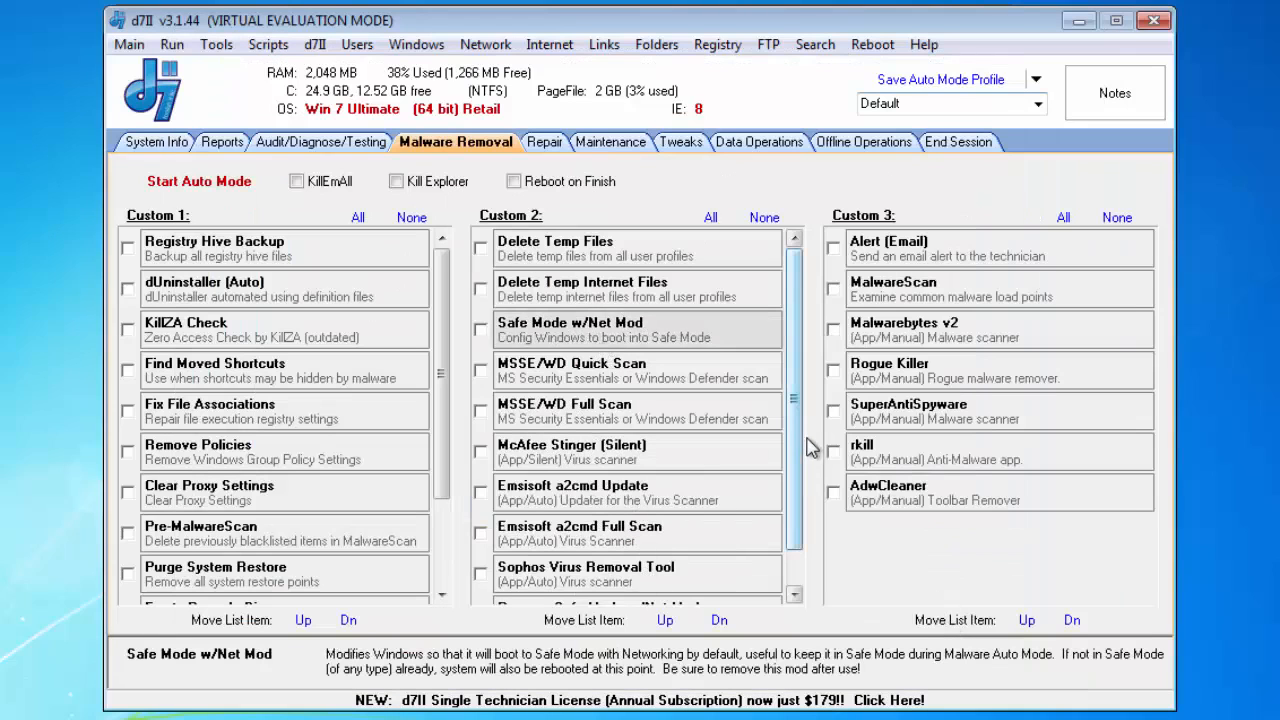
pyautogui.click(795, 594)
pyautogui.click(700, 592)
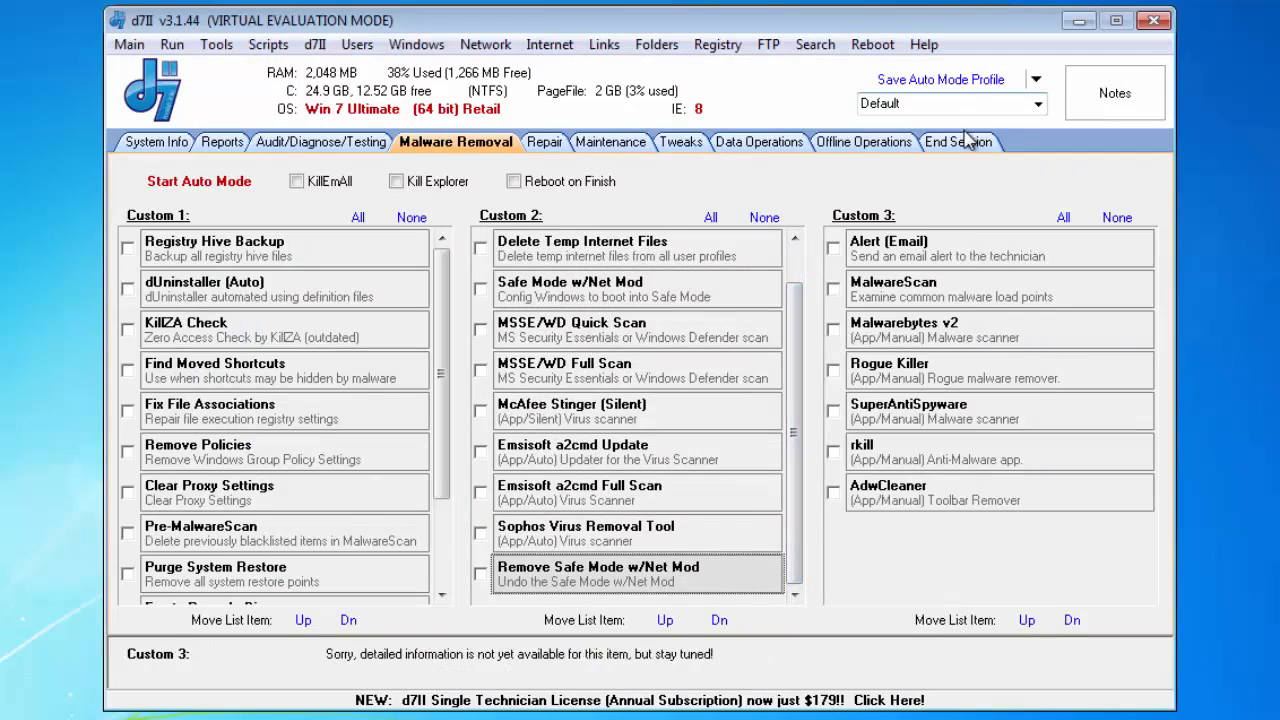
# Step: Open the BootSafe utility again to look at its Safe Mode modification options
pyautogui.click(876, 45)
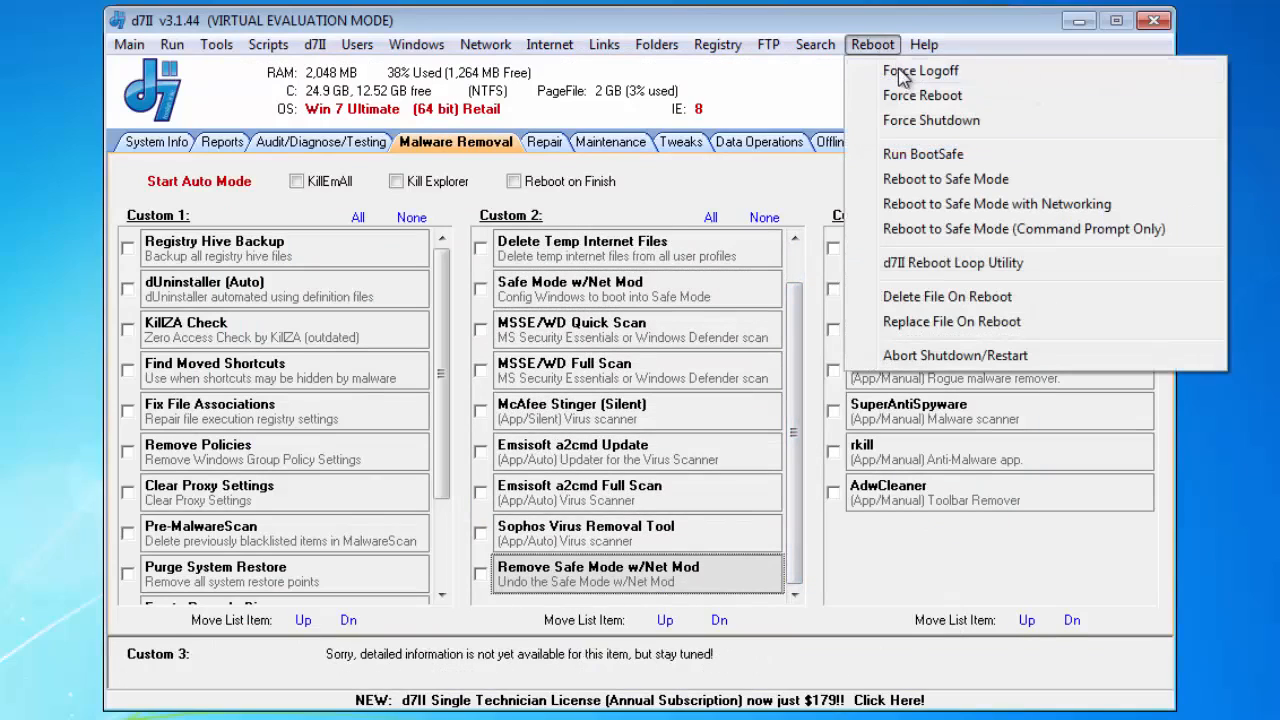
pyautogui.click(922, 155)
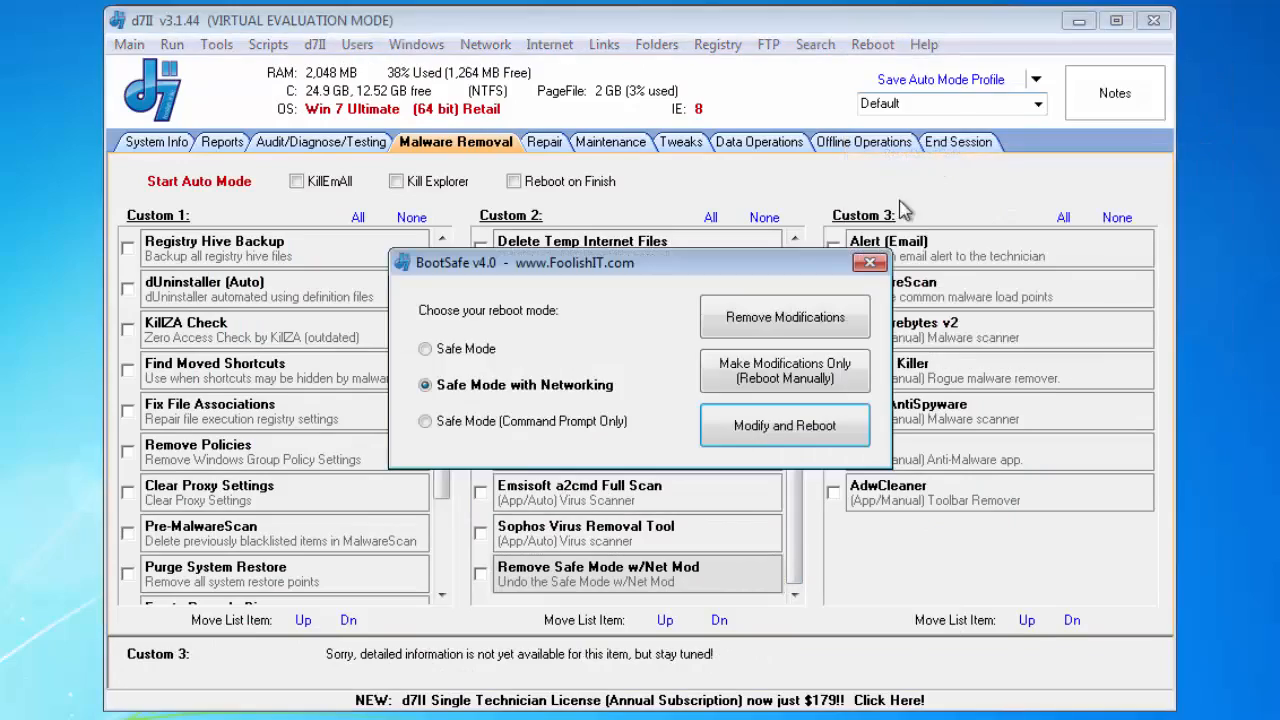